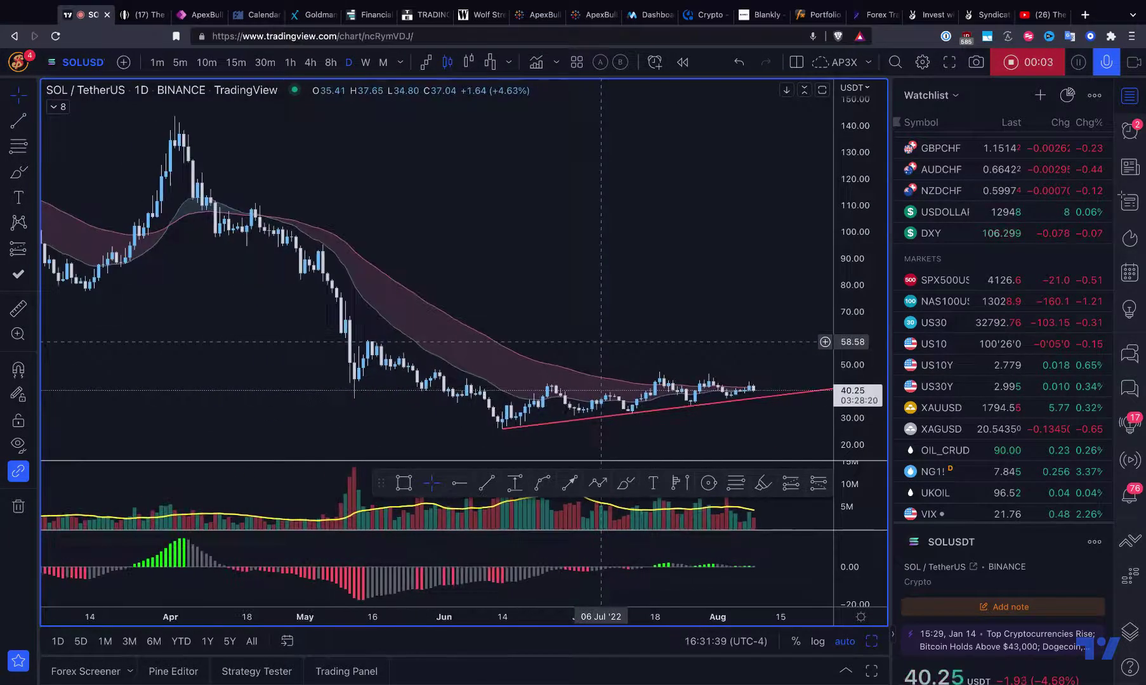
# Sketch two yellow brush paths from the last candle, undo them, and switch to the 1h timeframe
pyautogui.scroll(6, 601, 343)
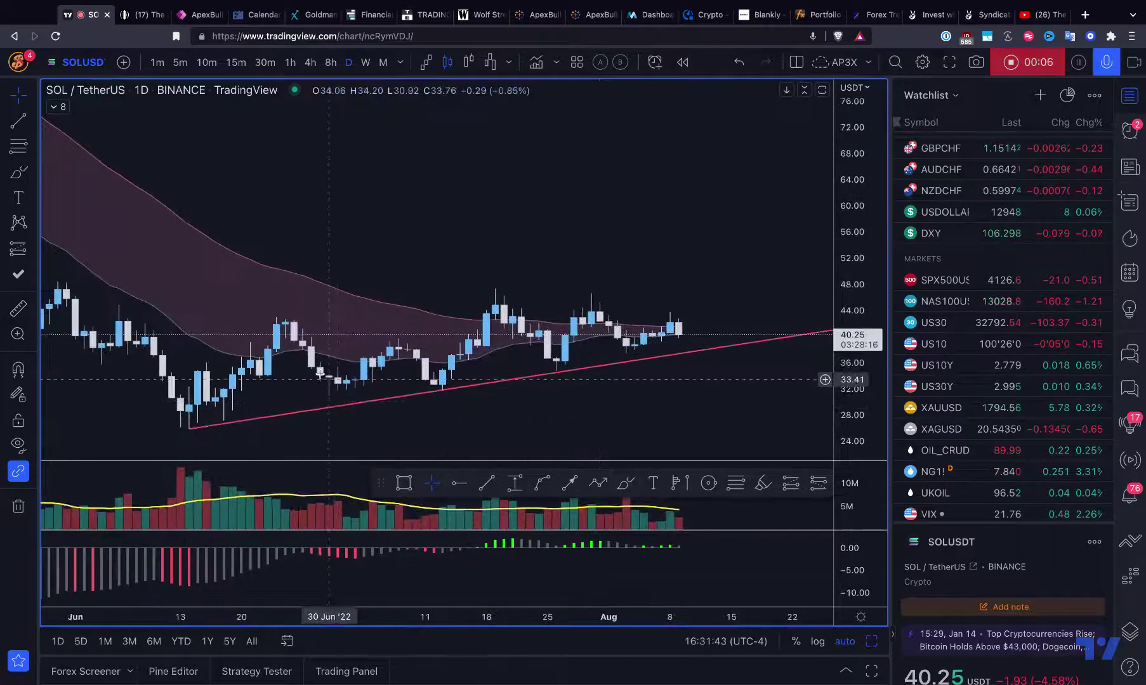
pyautogui.scroll(-6, 448, 330)
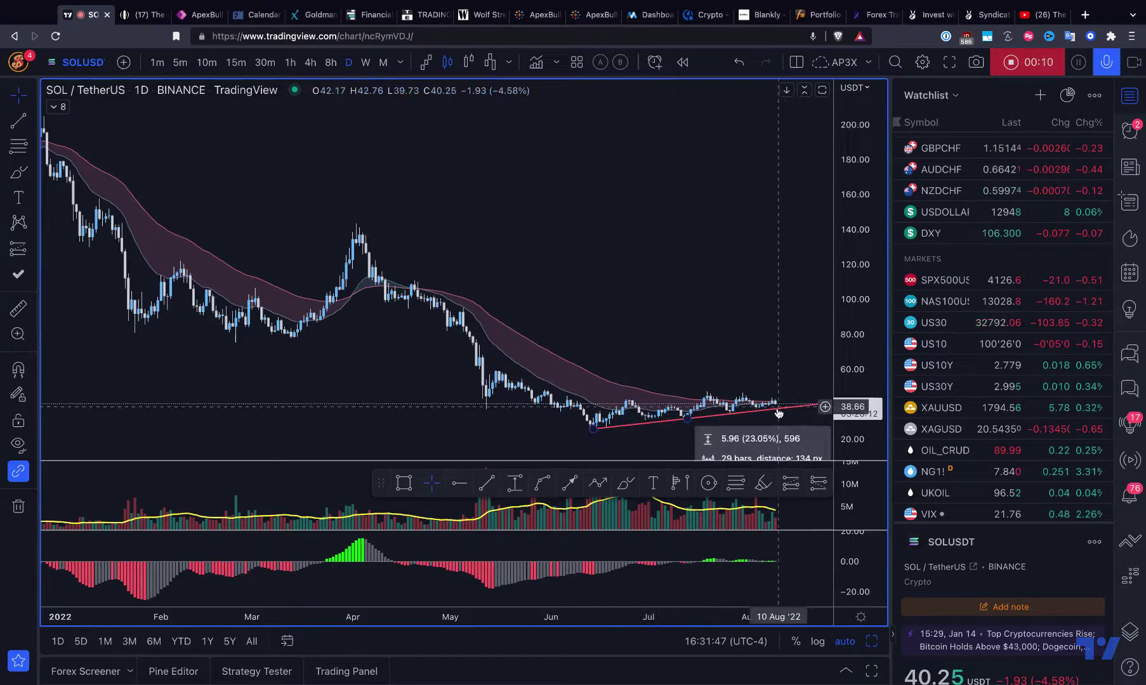
pyautogui.scroll(6, 438, 386)
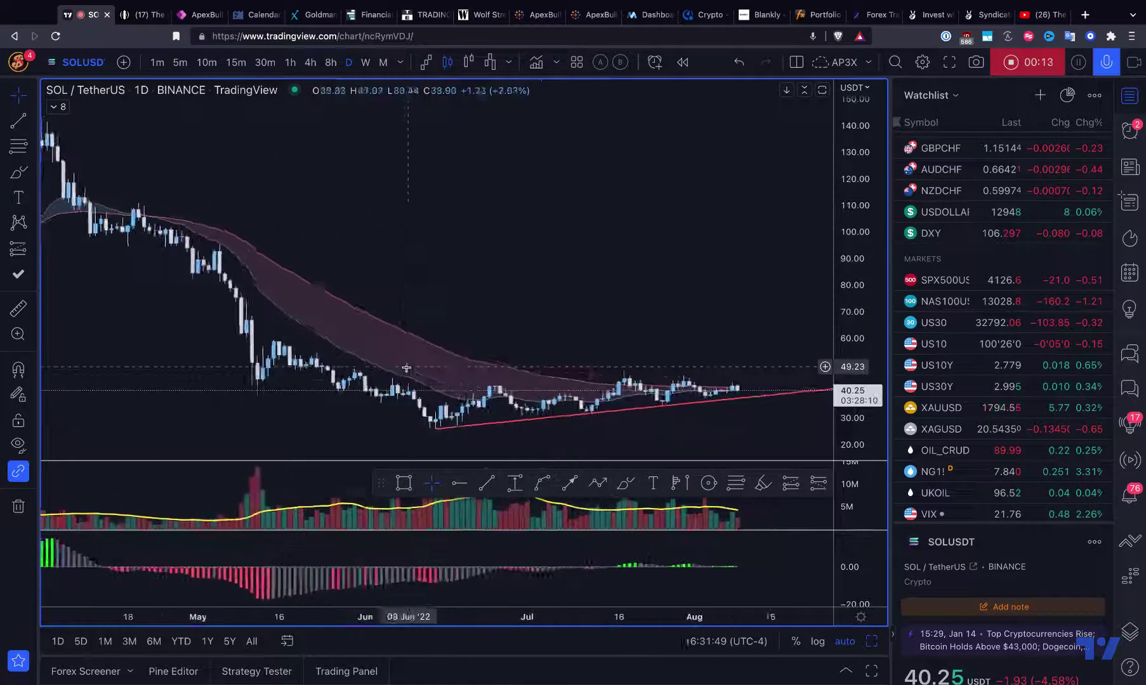
pyautogui.scroll(1, 403, 366)
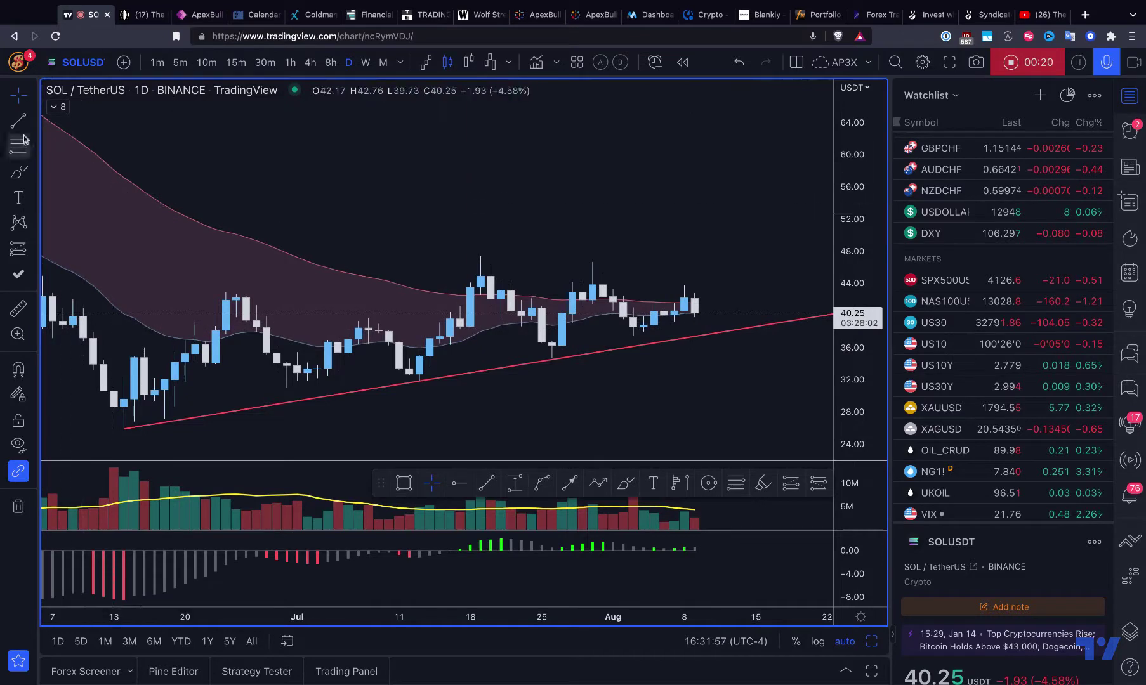
pyautogui.click(17, 170)
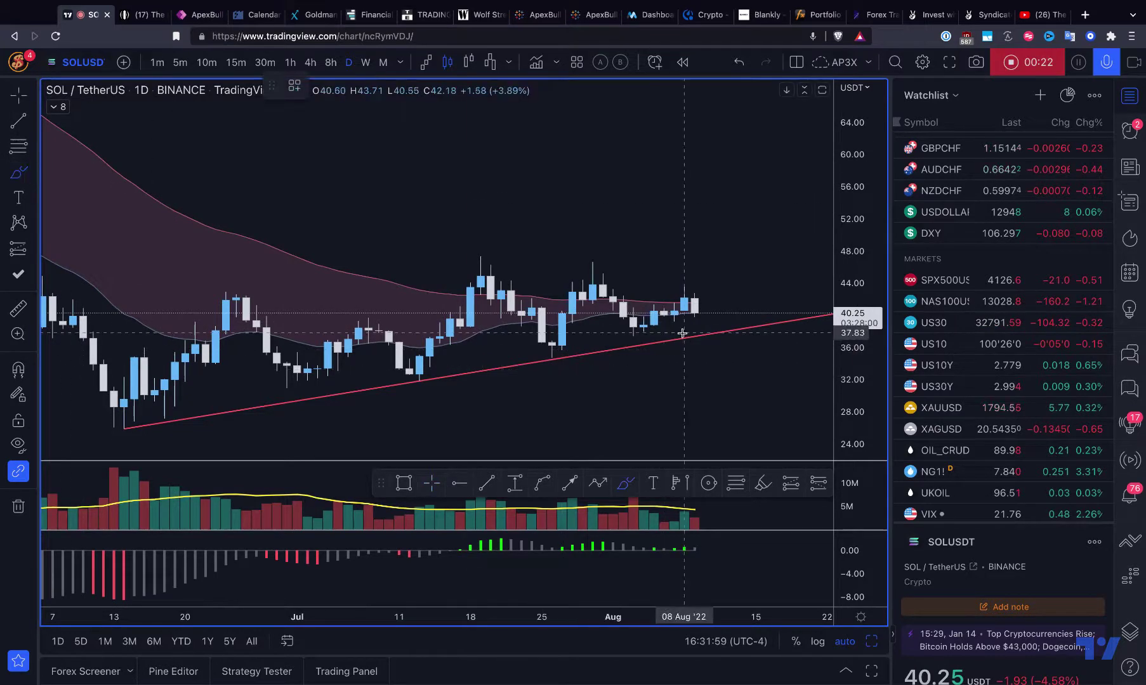
pyautogui.moveTo(697, 317)
pyautogui.mouseDown()
pyautogui.moveTo(705, 329)
pyautogui.moveTo(766, 234)
pyautogui.mouseUp()
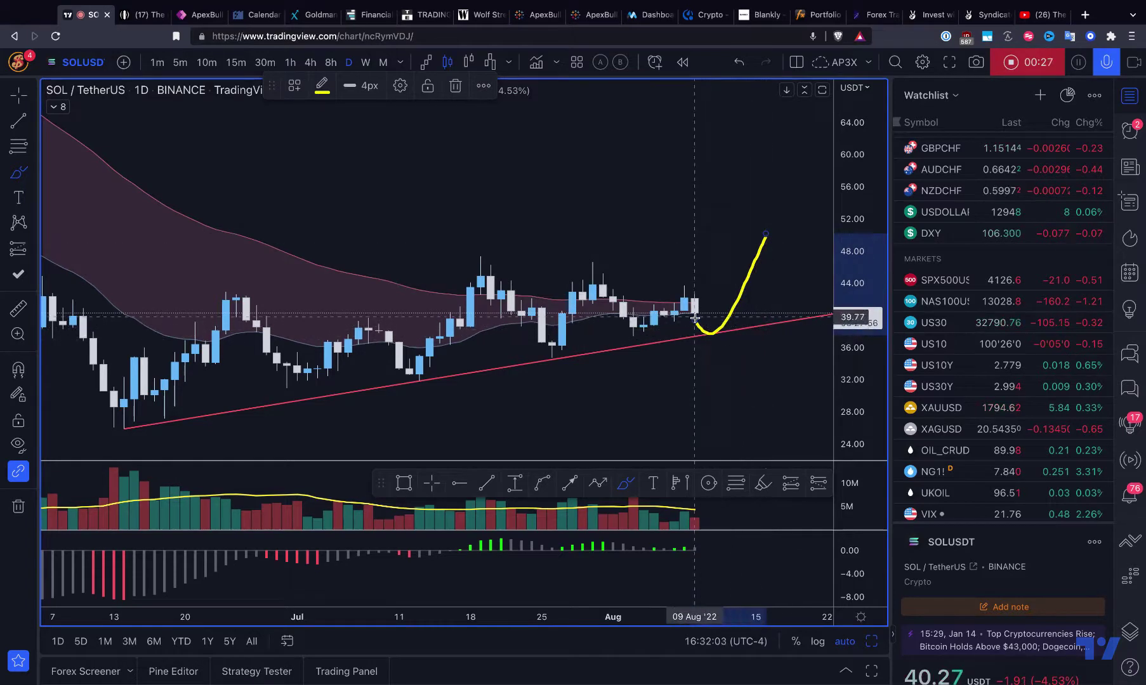
pyautogui.moveTo(696, 323); pyautogui.dragTo(795, 420)
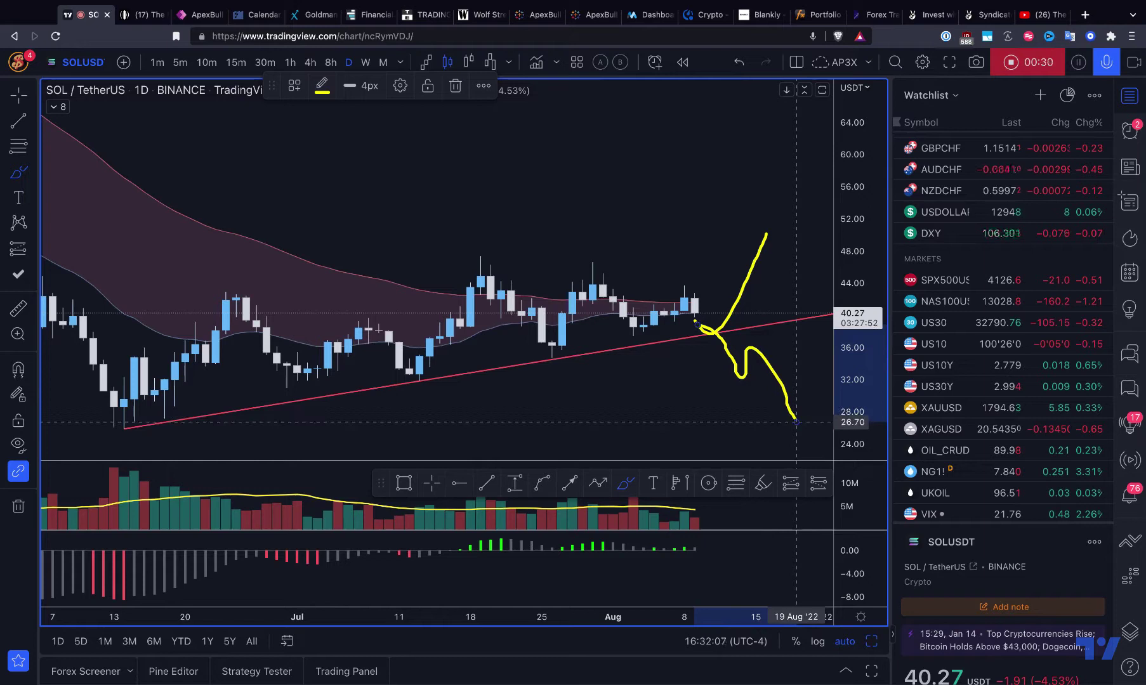
pyautogui.press('super+z')
pyautogui.press('super+z')
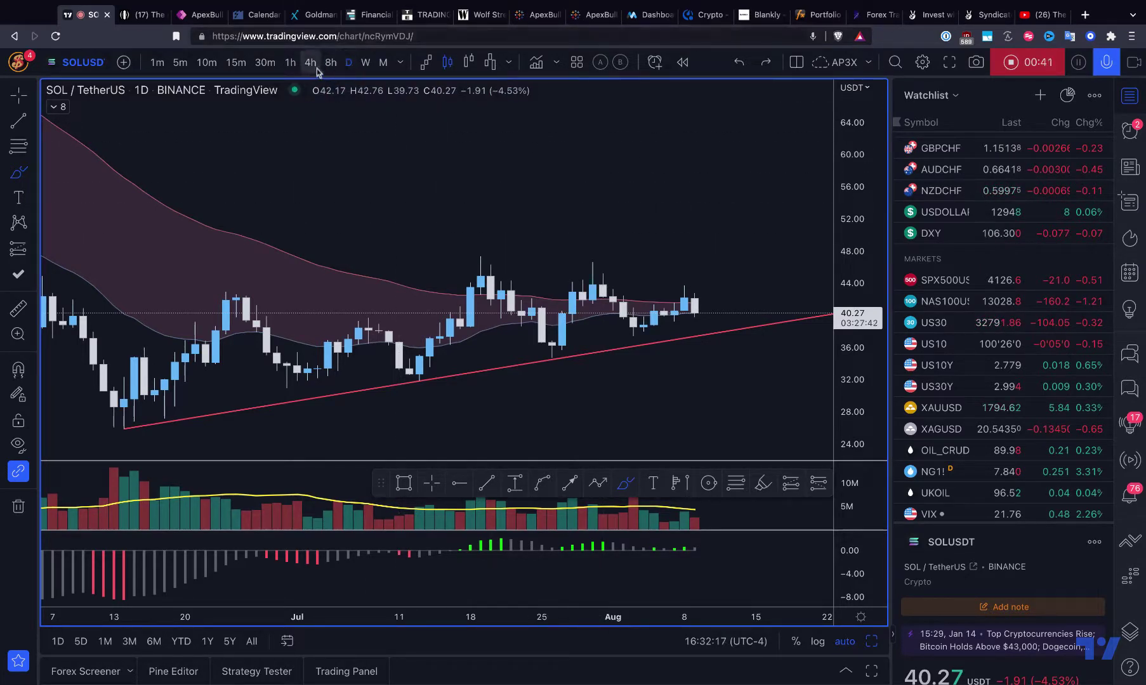
pyautogui.click(292, 66)
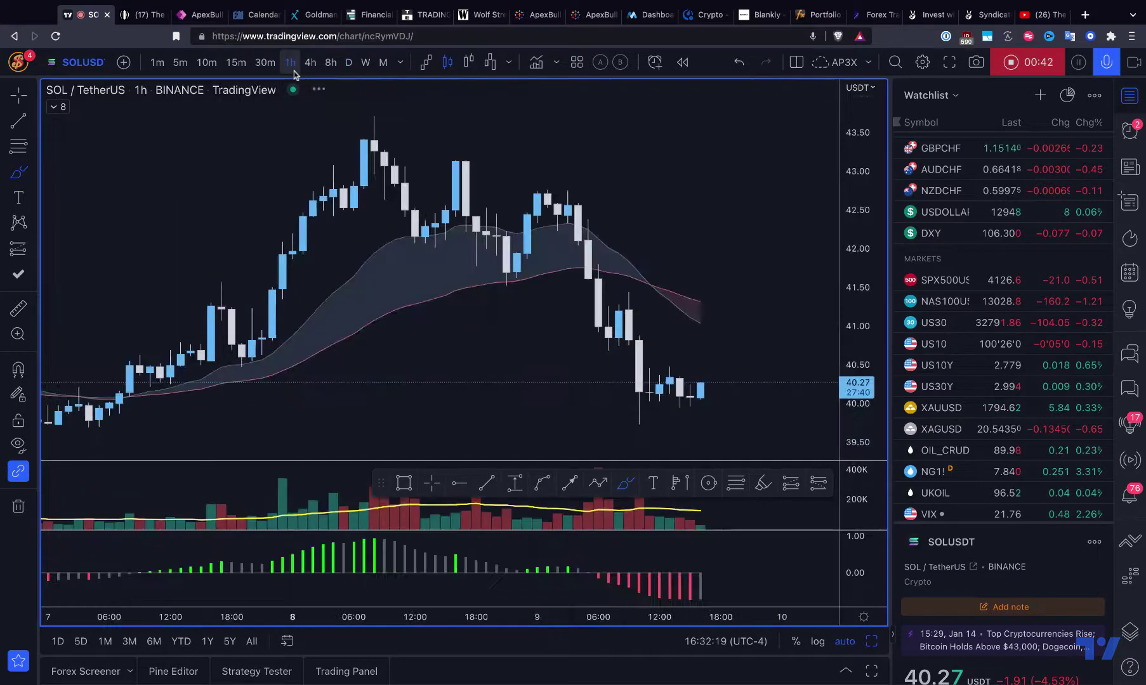
pyautogui.scroll(-3, 462, 298)
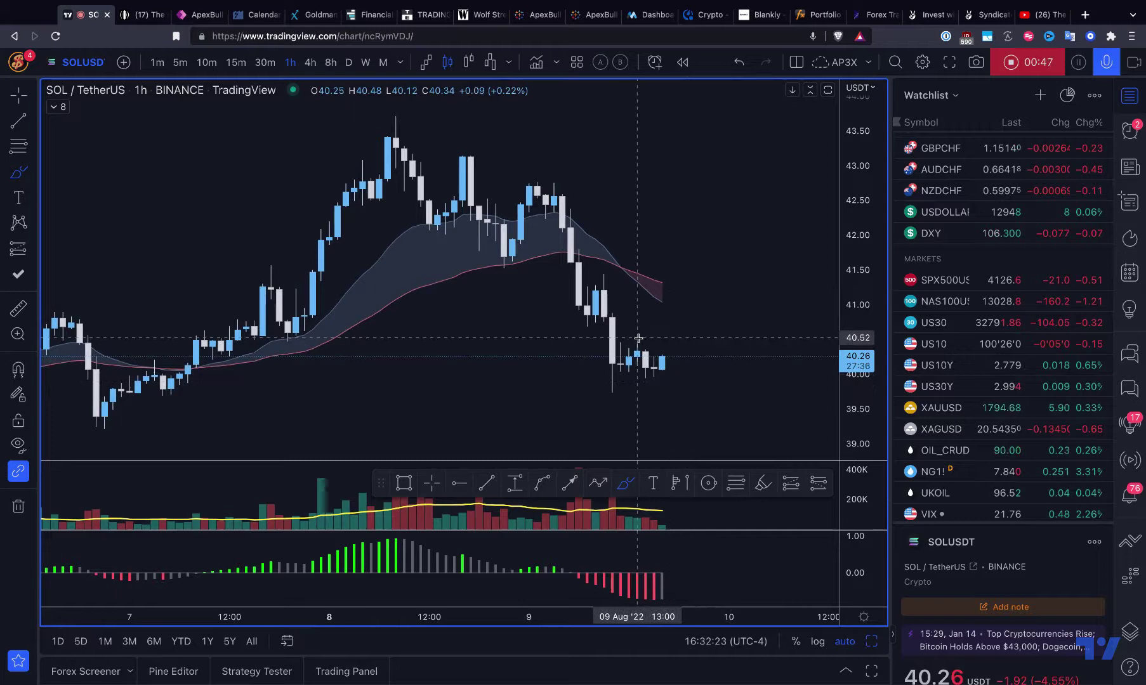
pyautogui.moveTo(632, 338)
pyautogui.mouseDown()
pyautogui.moveTo(712, 335)
pyautogui.moveTo(668, 308)
pyautogui.mouseUp()
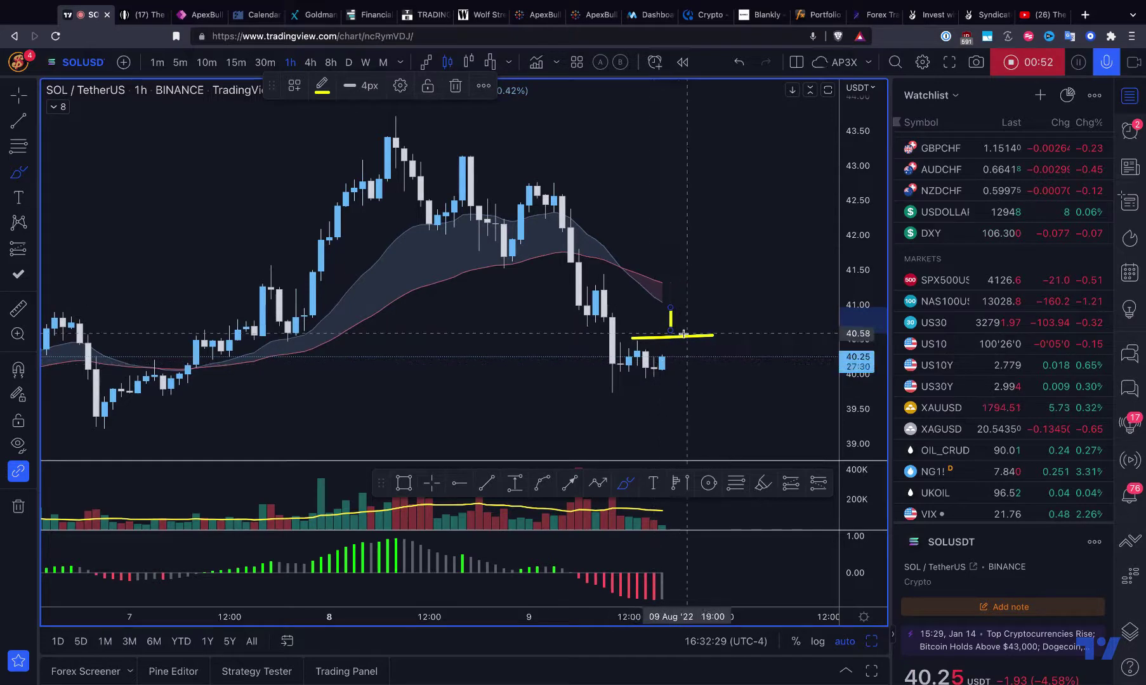
pyautogui.moveTo(599, 404); pyautogui.dragTo(670, 403)
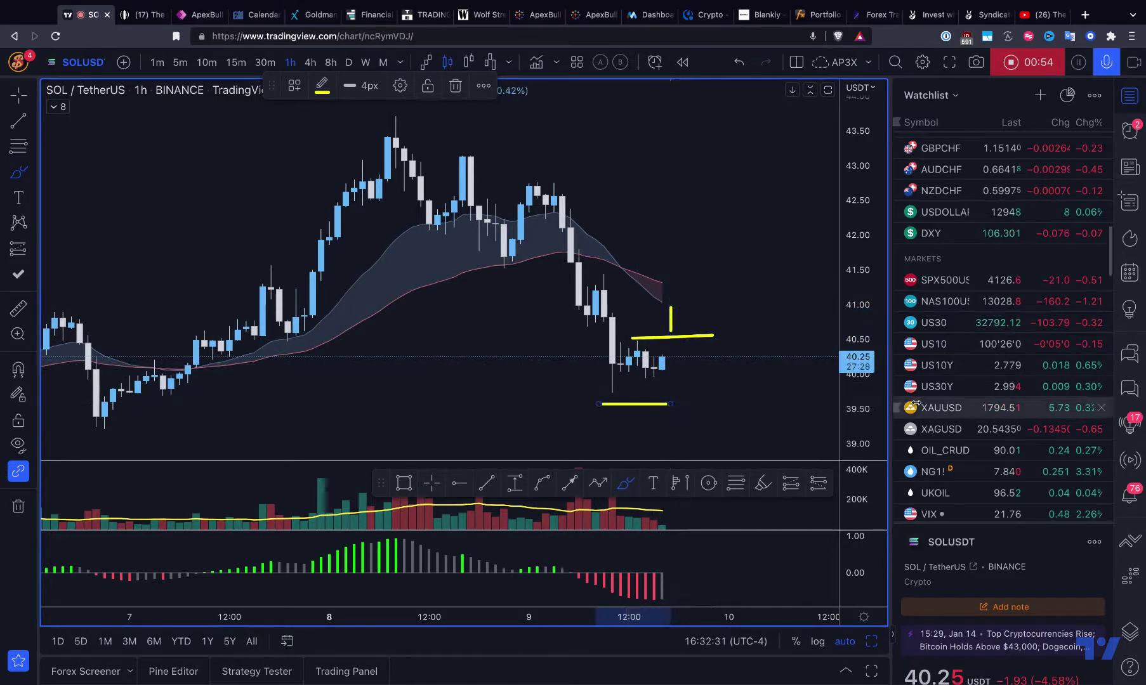
pyautogui.moveTo(672, 363)
pyautogui.mouseDown()
pyautogui.moveTo(674, 354)
pyautogui.moveTo(725, 384)
pyautogui.moveTo(762, 449)
pyautogui.mouseUp()
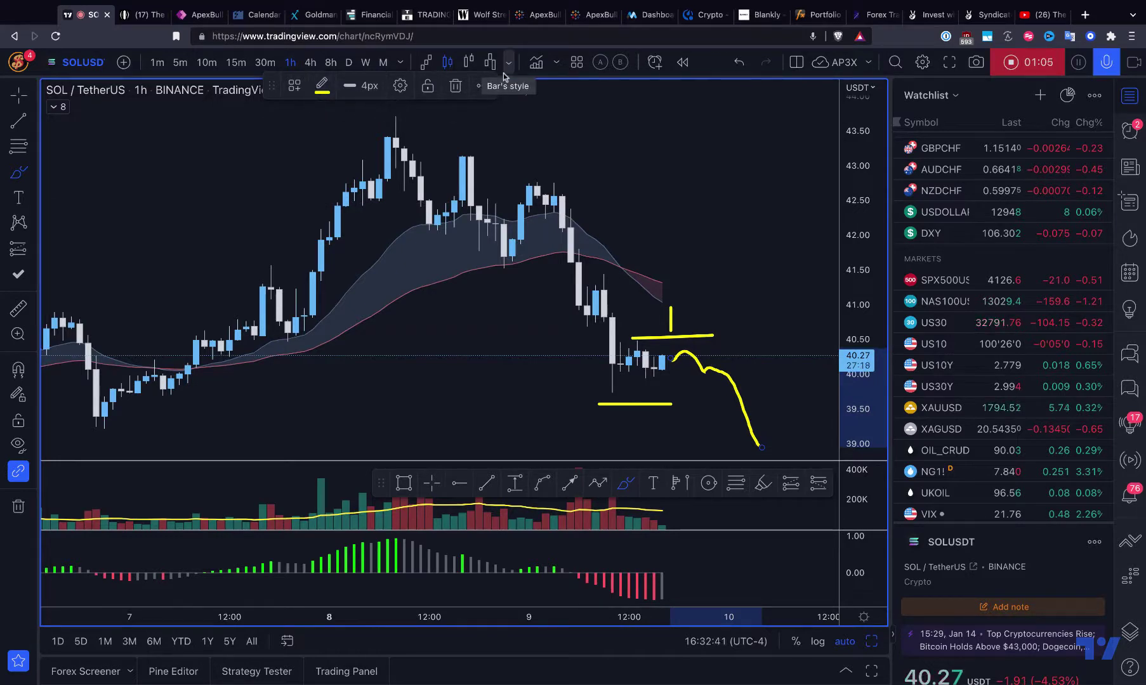
pyautogui.hotkey('ctrl', 'z')
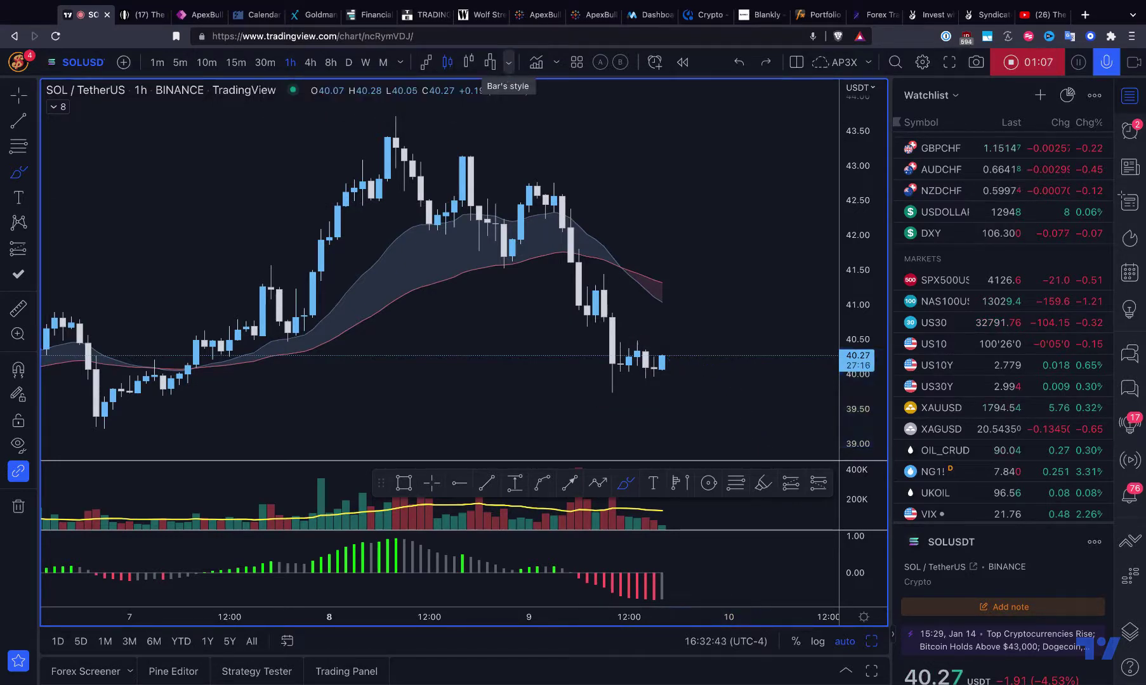
# Draw a descending trend line from the swing high to the lower high
pyautogui.click(18, 121)
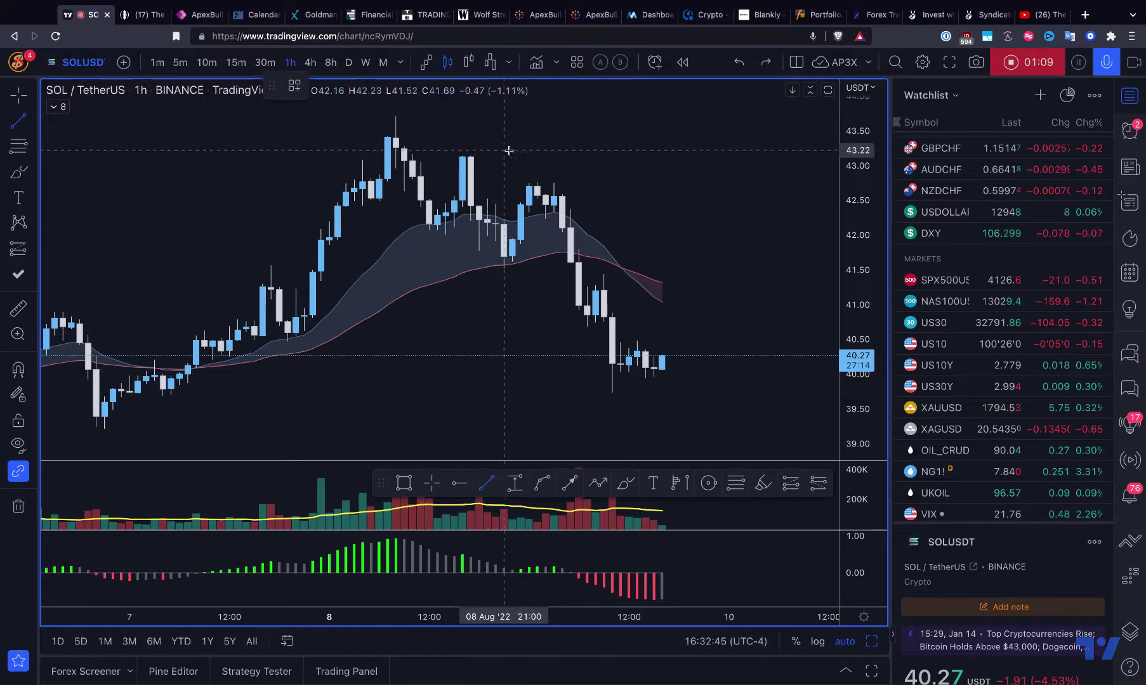
pyautogui.click(394, 114)
pyautogui.click(558, 177)
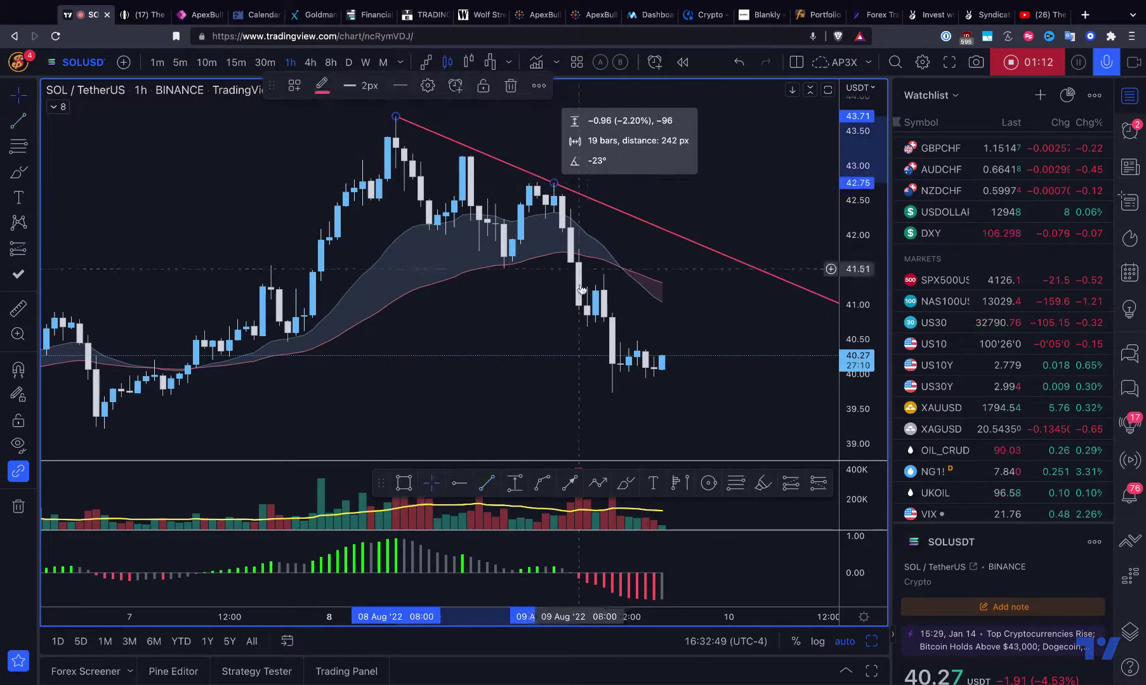
pyautogui.scroll(-5, 588, 319)
pyautogui.scroll(-3, 588, 317)
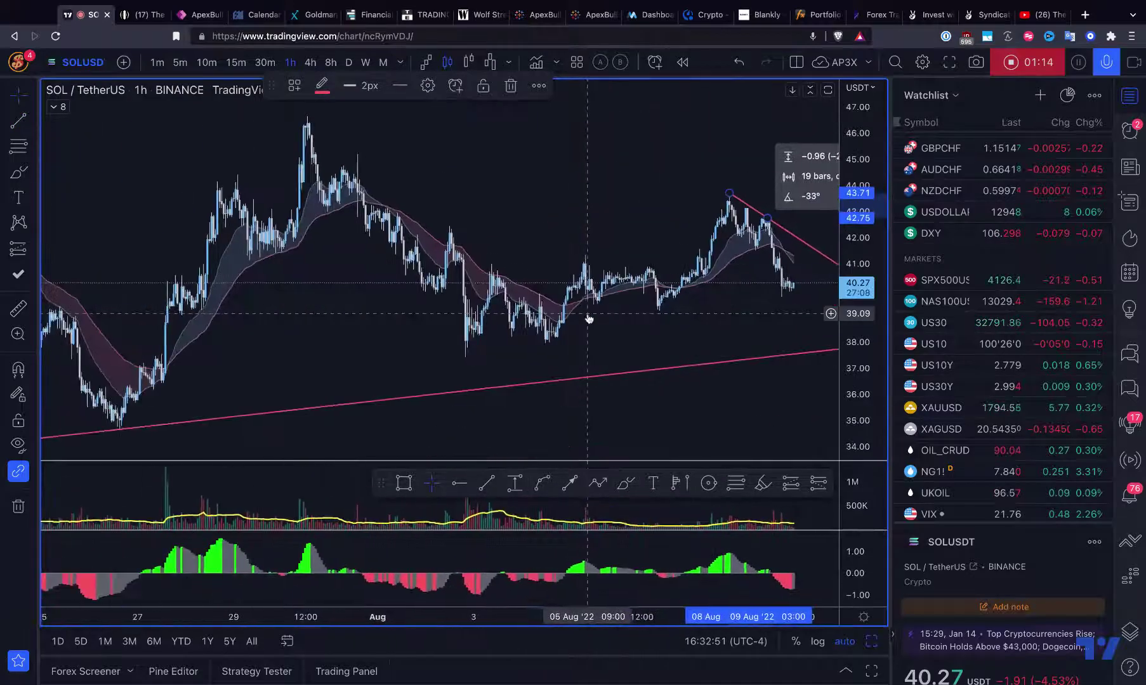
pyautogui.scroll(-2, 587, 313)
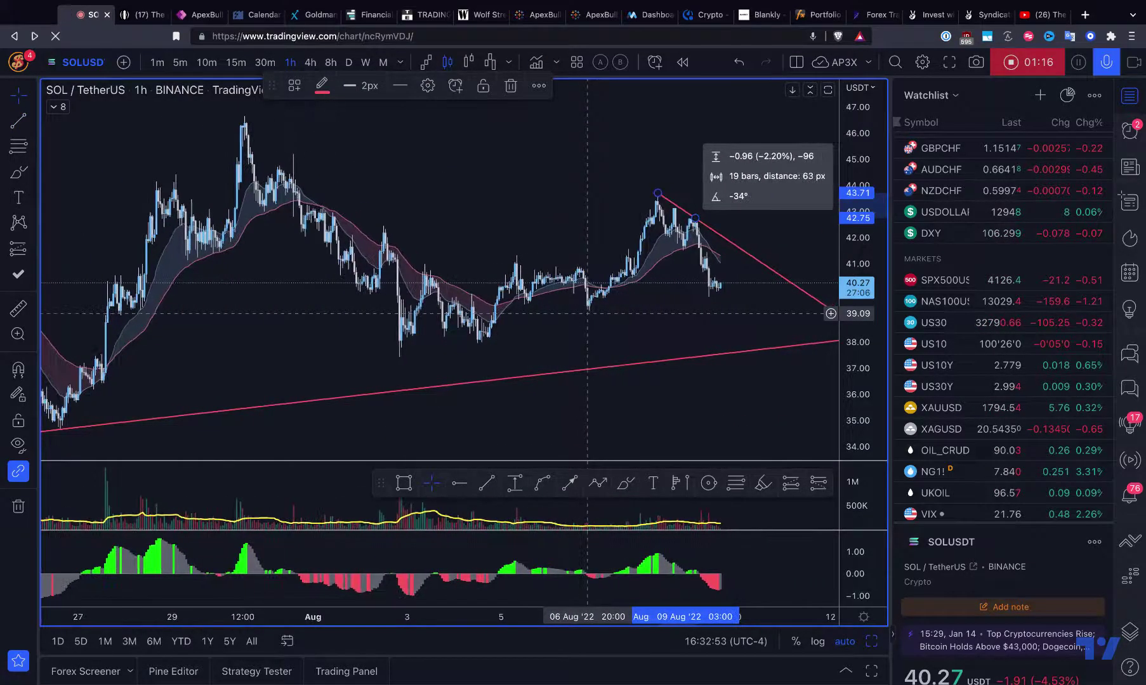
pyautogui.scroll(5, 635, 286)
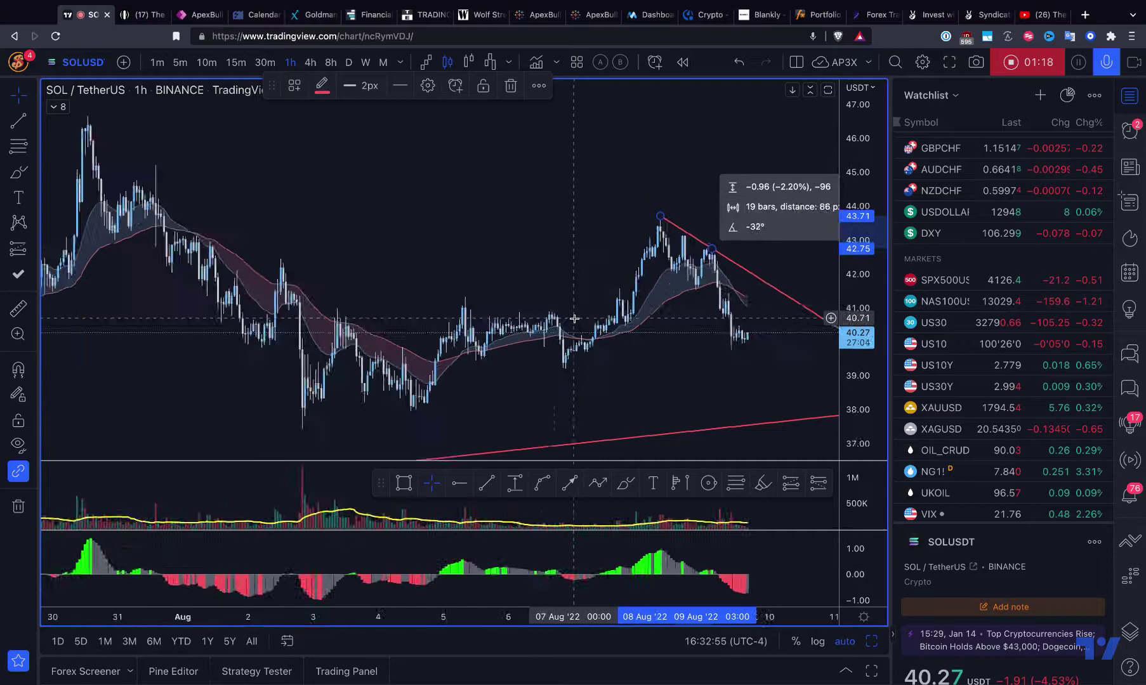
pyautogui.scroll(3, 731, 290)
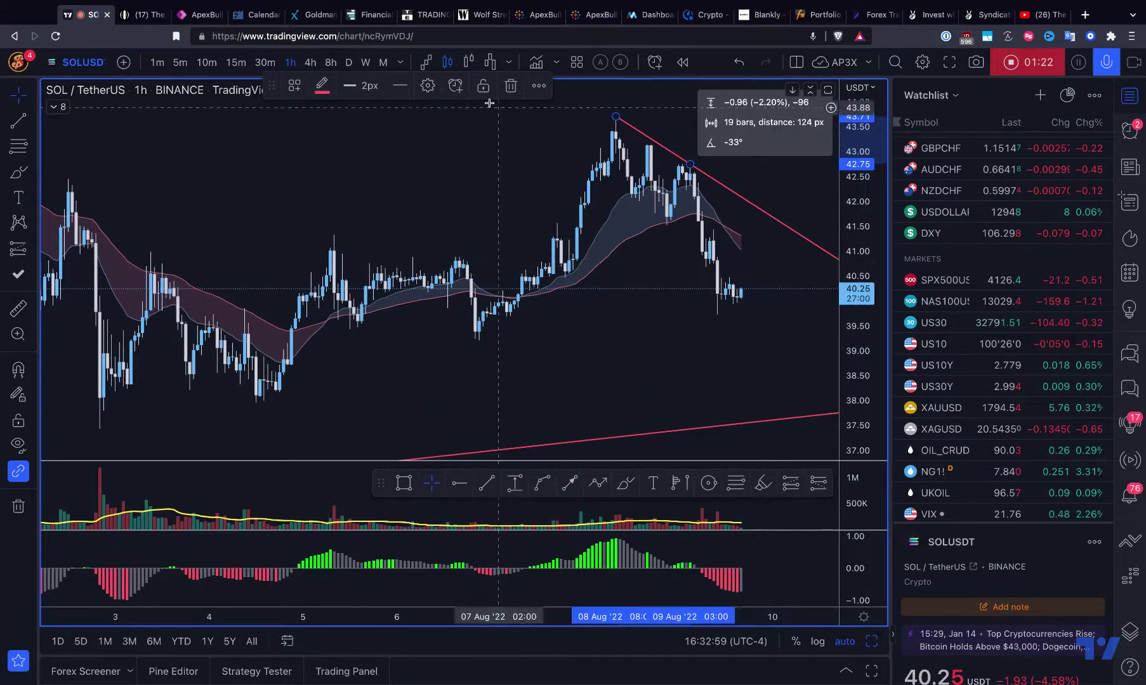
# Switch the SOL/USDT chart to the 4h timeframe
pyautogui.click(310, 62)
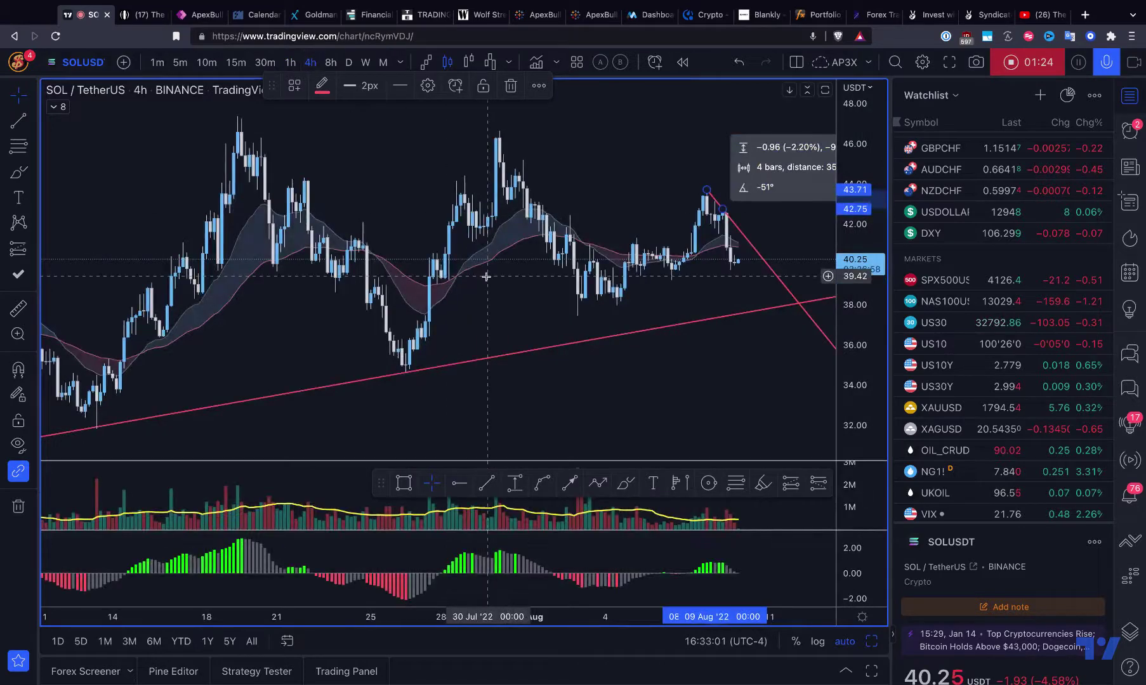
pyautogui.scroll(4, 485, 278)
pyautogui.scroll(-3, 485, 277)
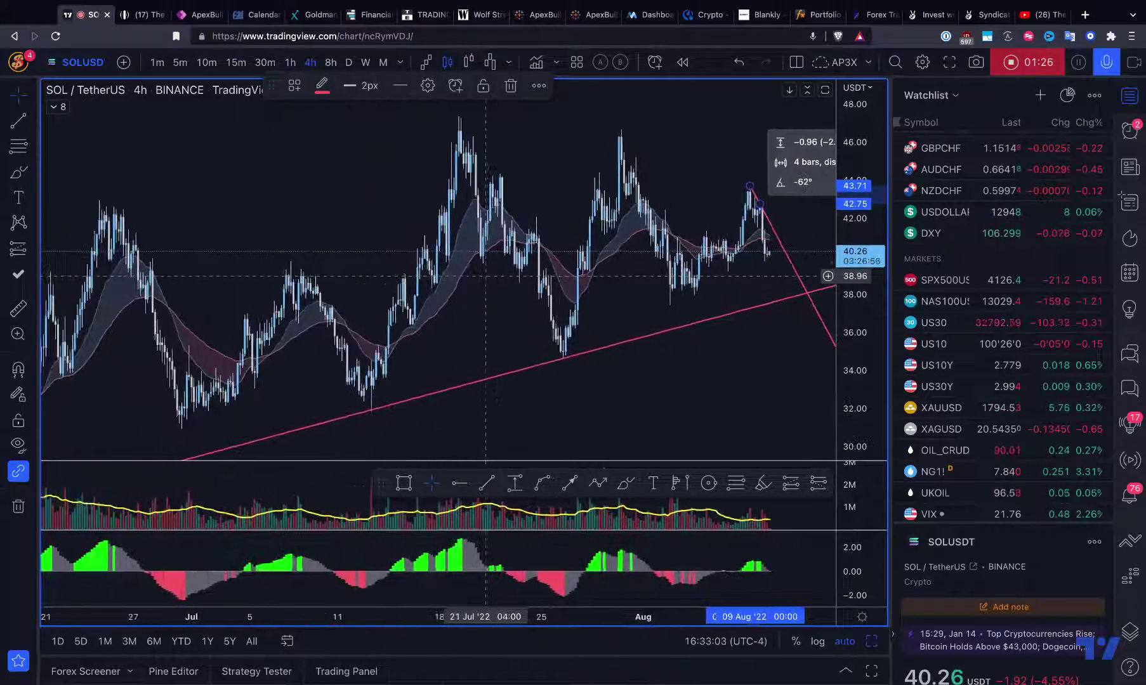
pyautogui.scroll(4, 598, 165)
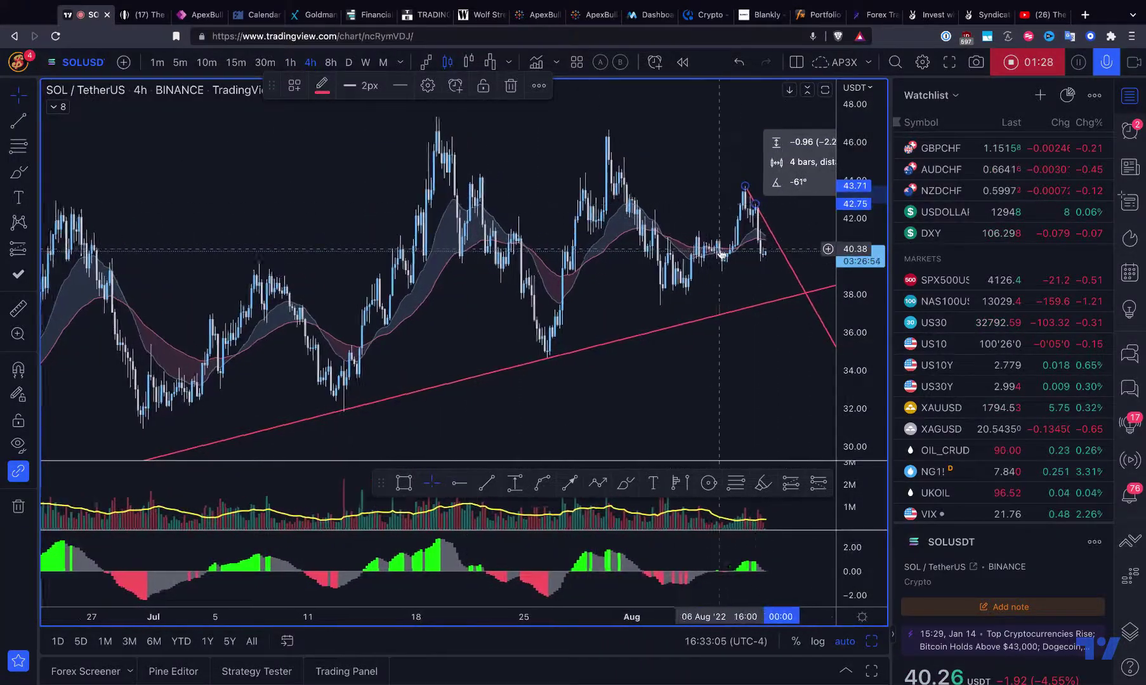
pyautogui.click(14, 124)
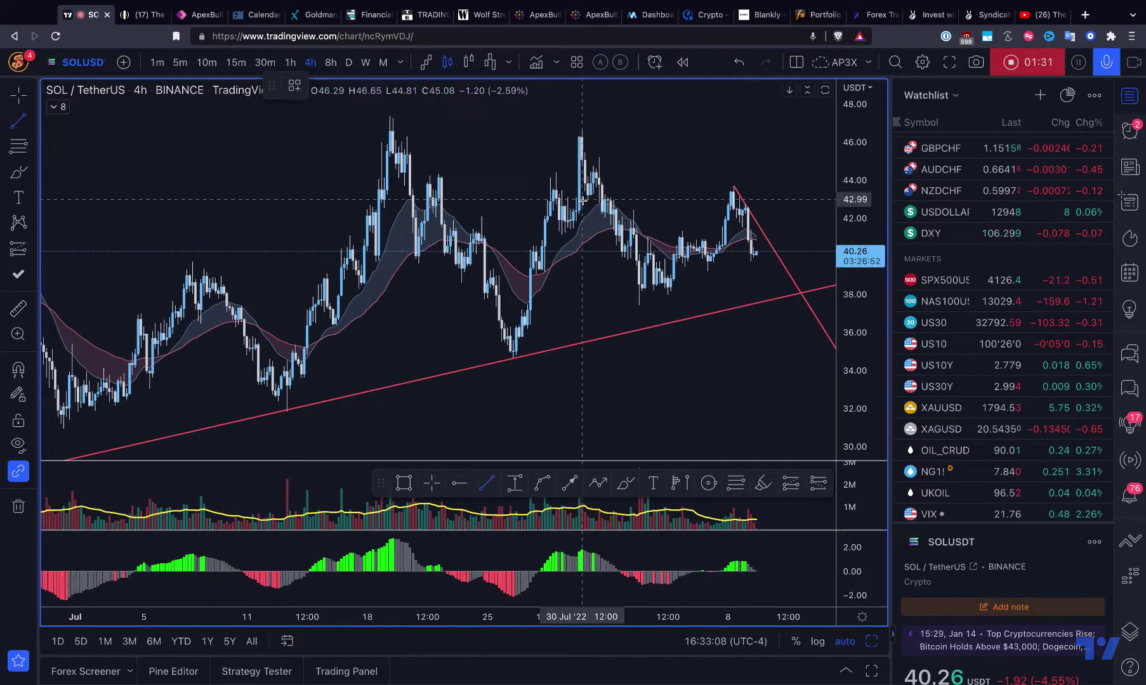
# Draw descending trend lines from the late-July, early-July and 19 Jul highs
pyautogui.click(582, 128)
pyautogui.click(599, 157)
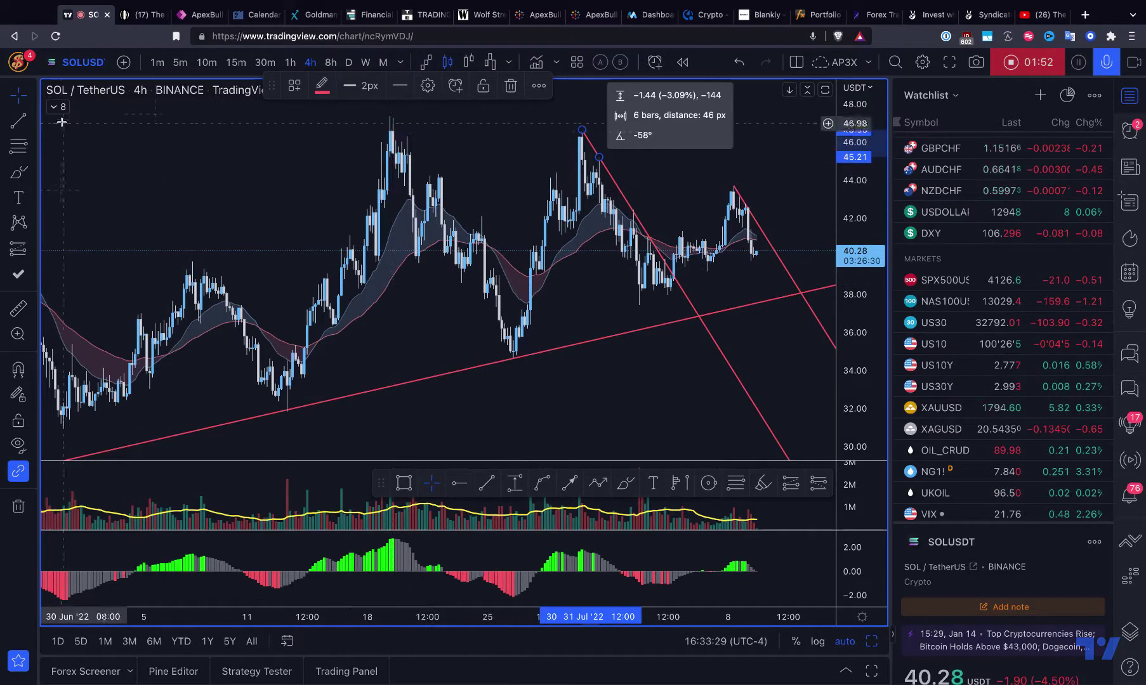
pyautogui.hotkey('alt', 't')
pyautogui.click(221, 277)
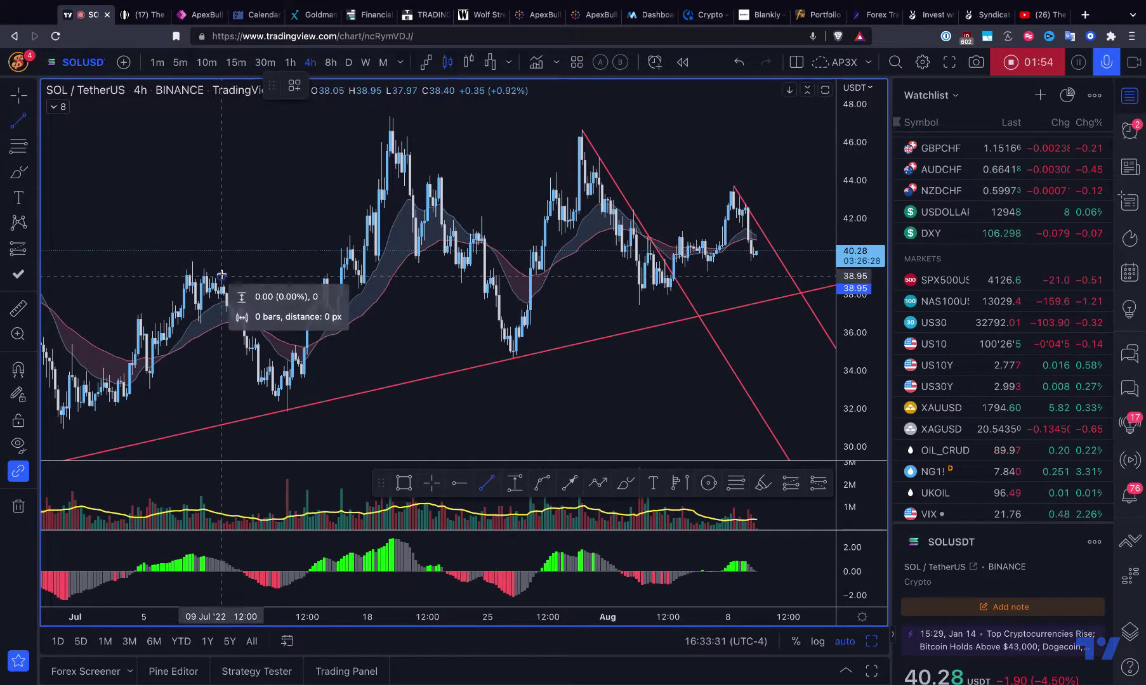
pyautogui.click(241, 307)
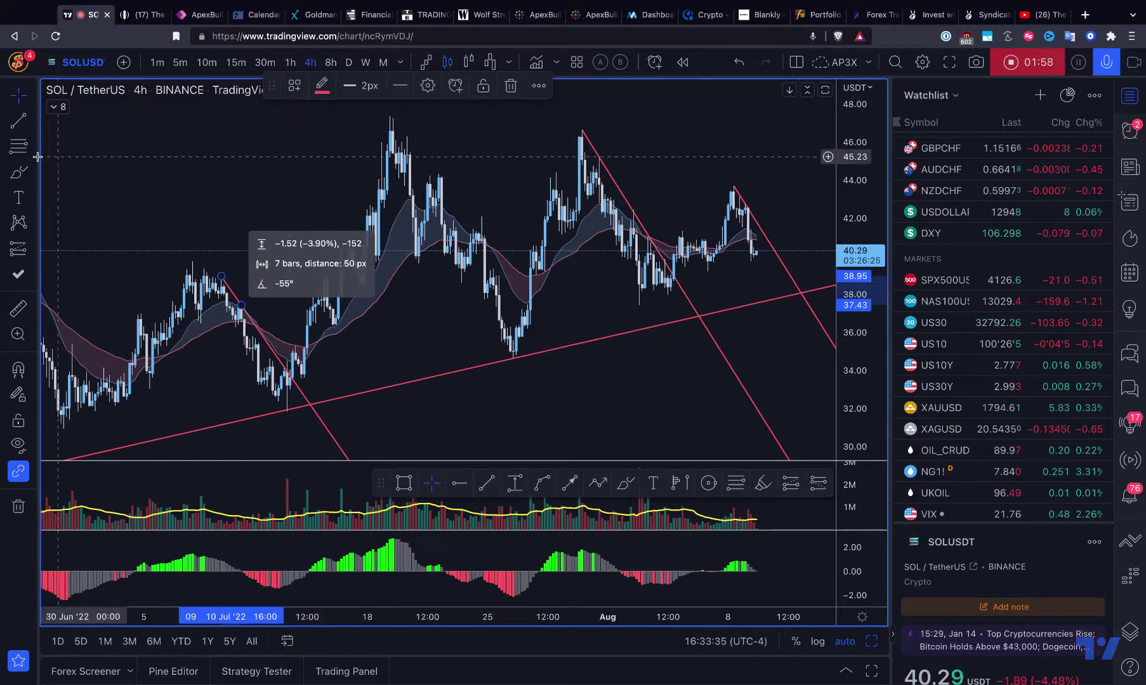
pyautogui.hotkey('alt', 't')
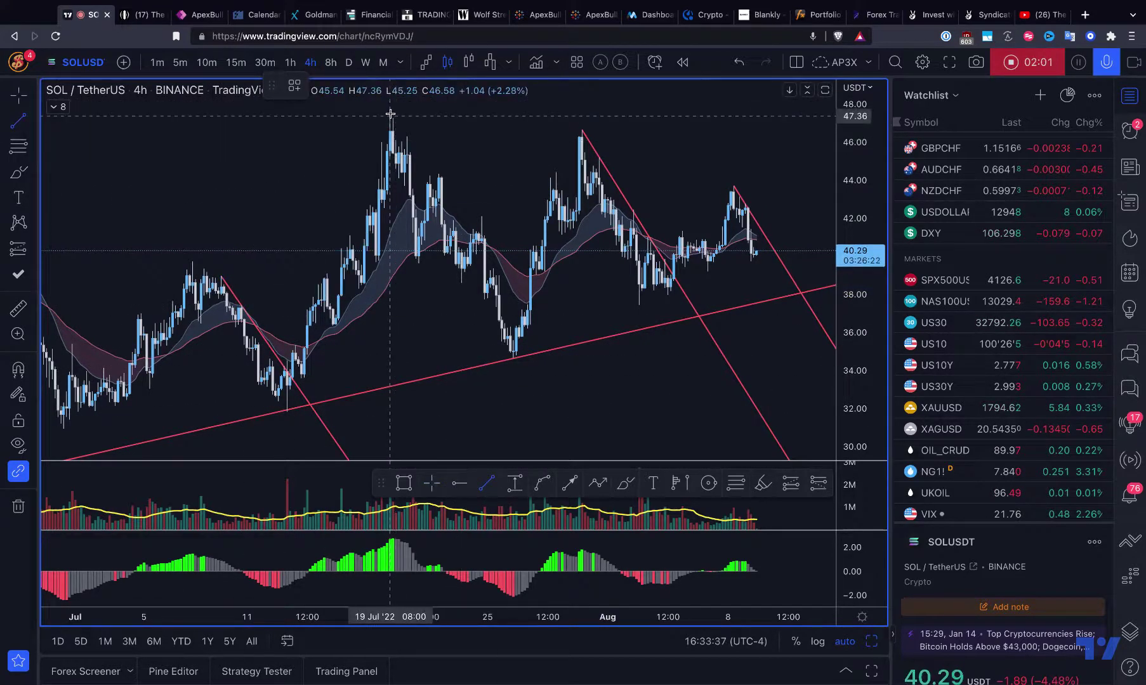
pyautogui.click(392, 114)
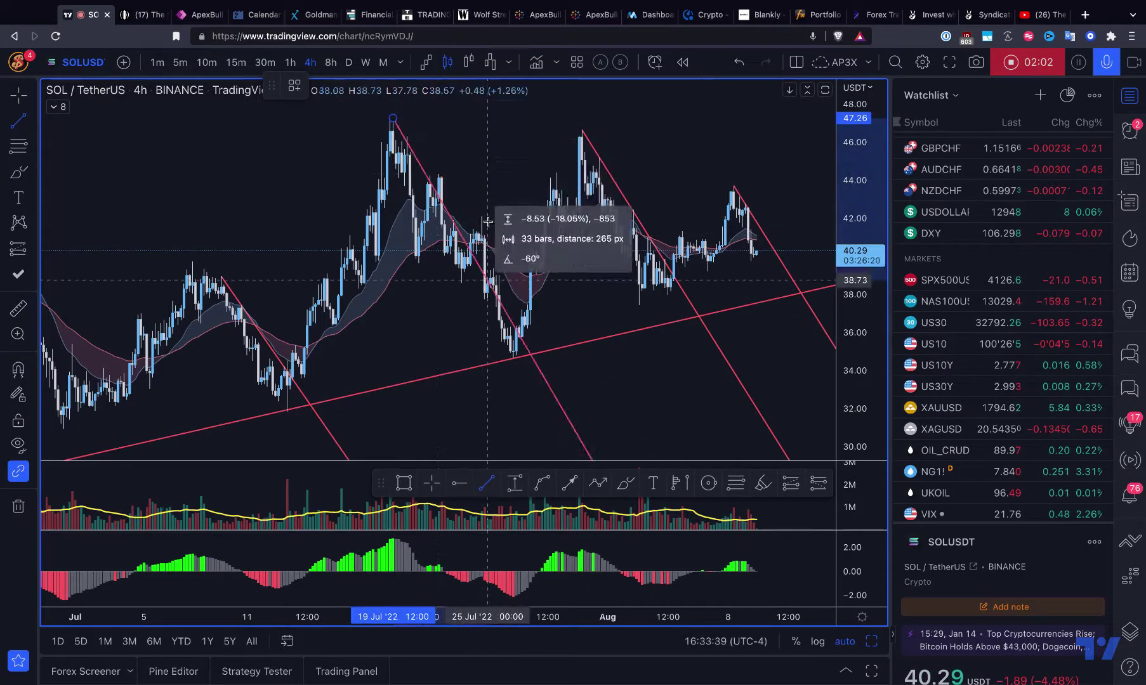
pyautogui.click(482, 217)
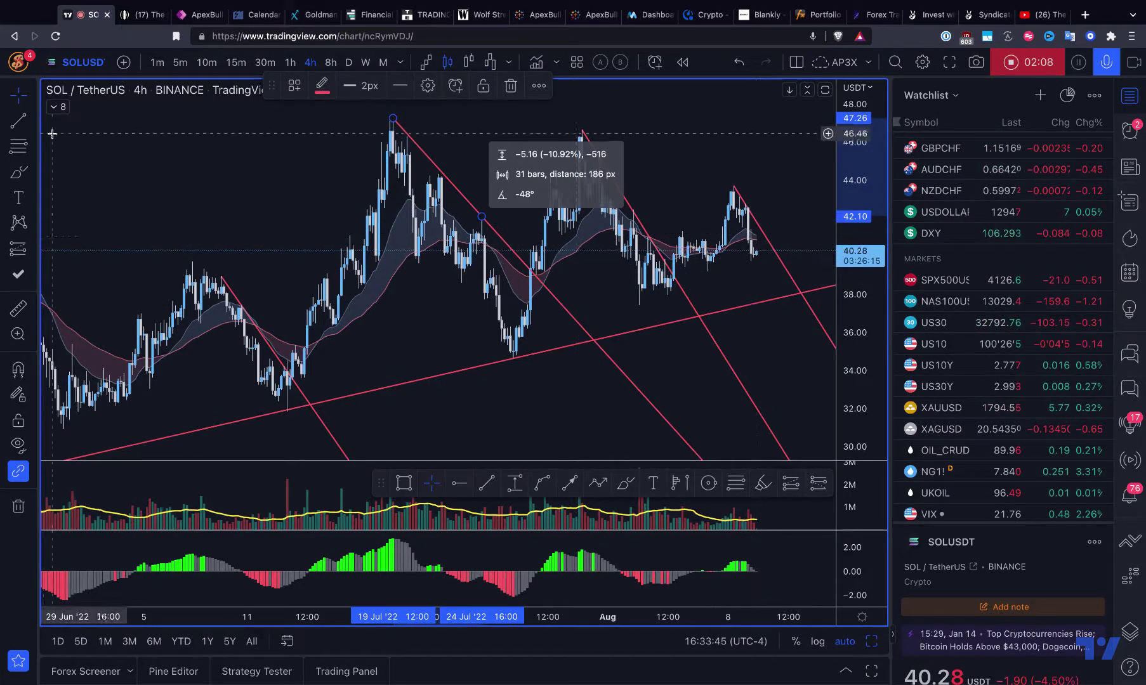
pyautogui.click(18, 174)
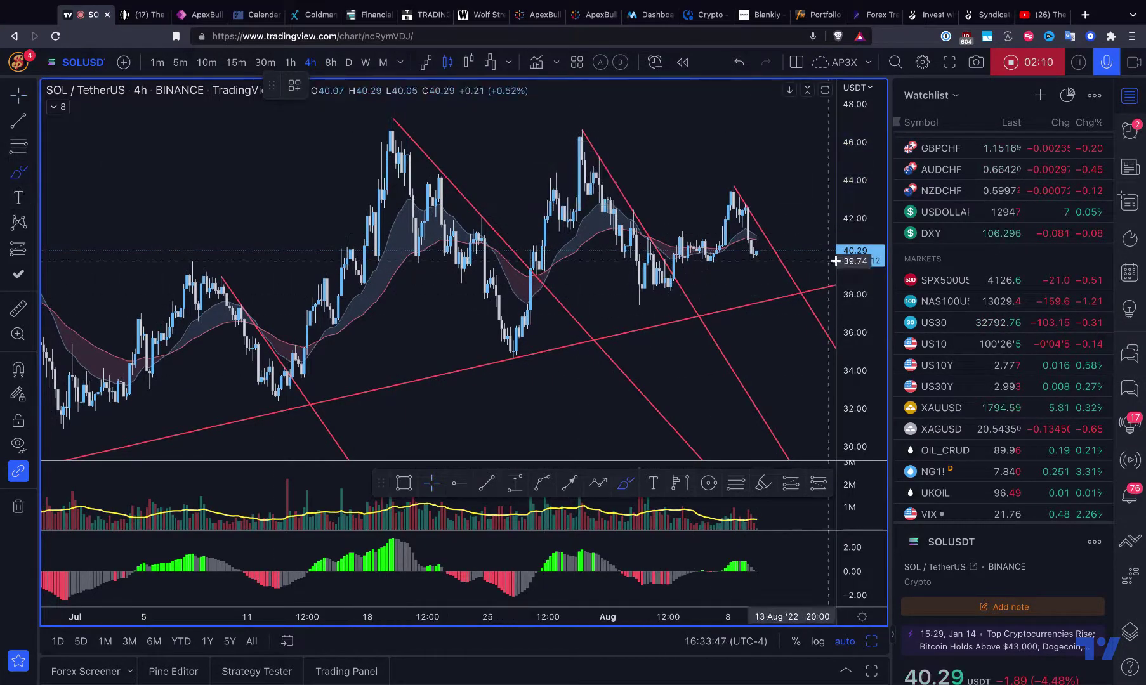
# Sketch a yellow rebound path past the last candle and circle the late-July, early-August and mid-July breakouts
pyautogui.moveTo(756, 259)
pyautogui.mouseDown()
pyautogui.moveTo(757, 289)
pyautogui.moveTo(808, 226)
pyautogui.mouseUp()
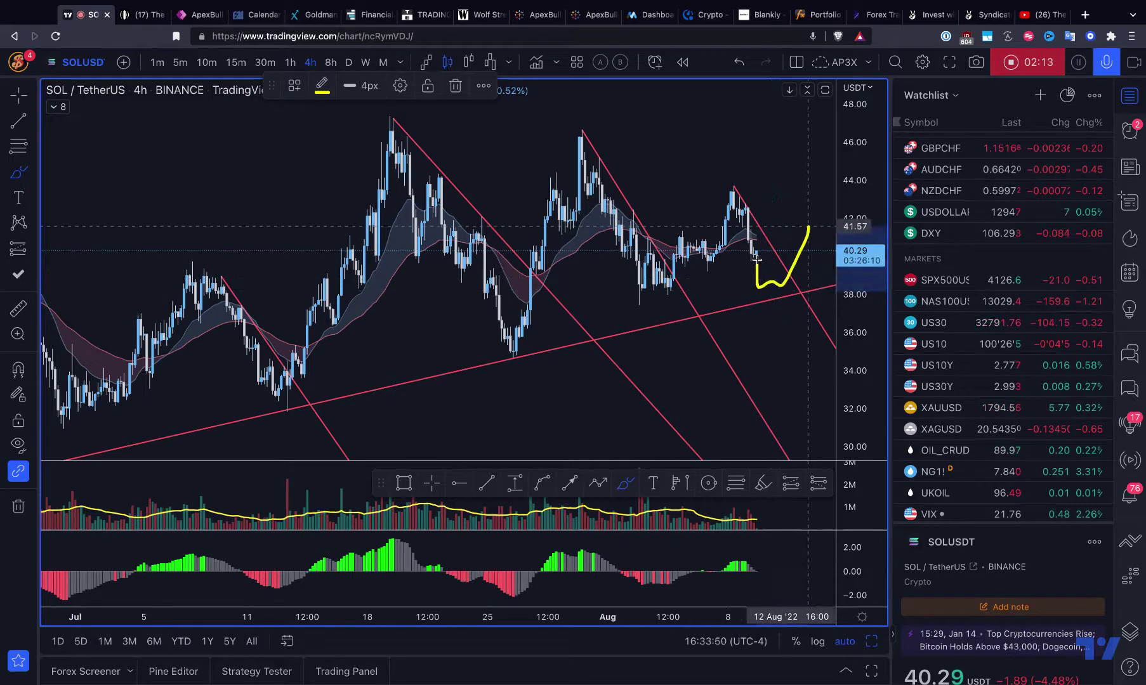
pyautogui.click(551, 281)
pyautogui.moveTo(551, 281); pyautogui.dragTo(536, 293)
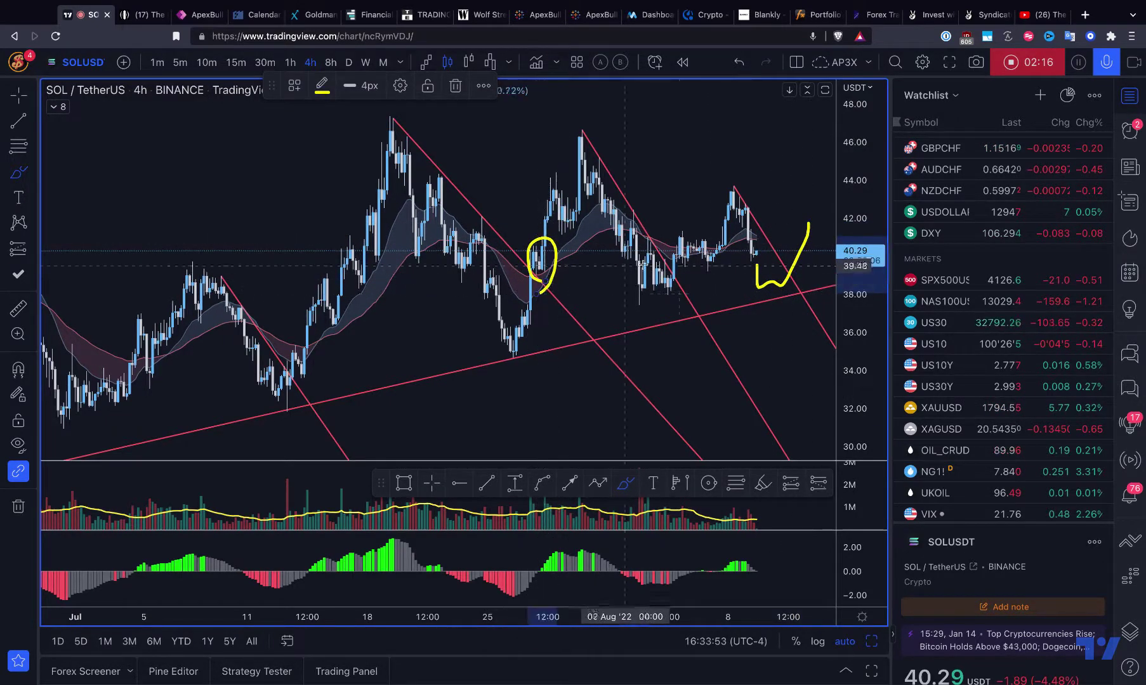
pyautogui.moveTo(696, 274); pyautogui.dragTo(671, 284)
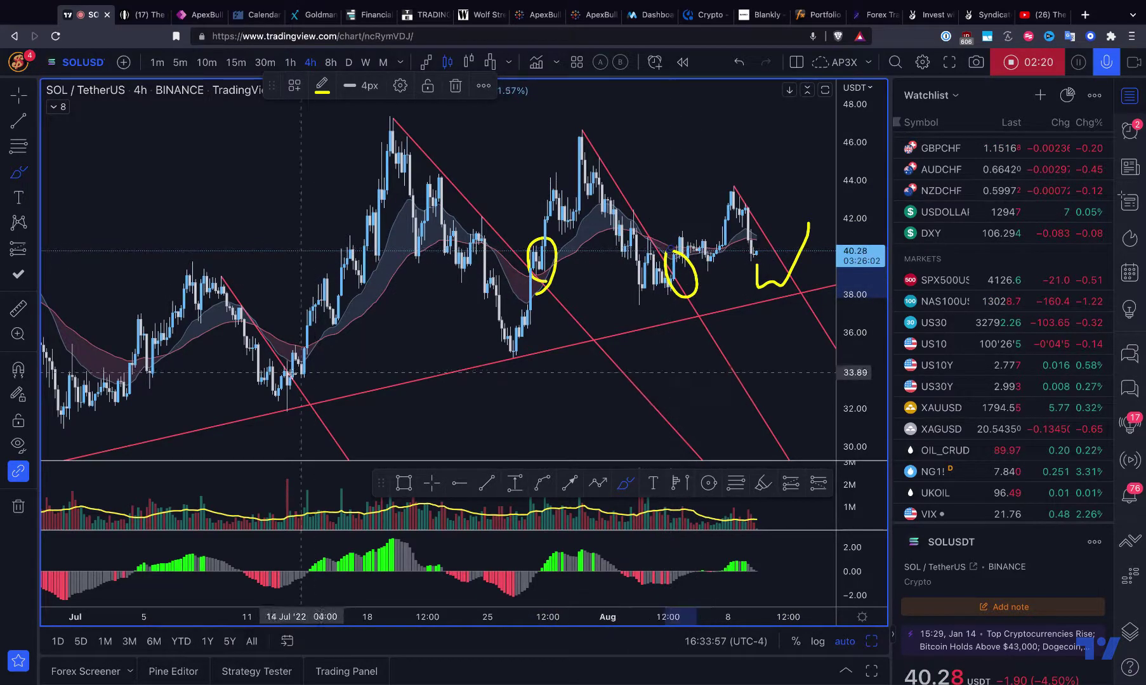
pyautogui.moveTo(302, 380); pyautogui.dragTo(293, 388)
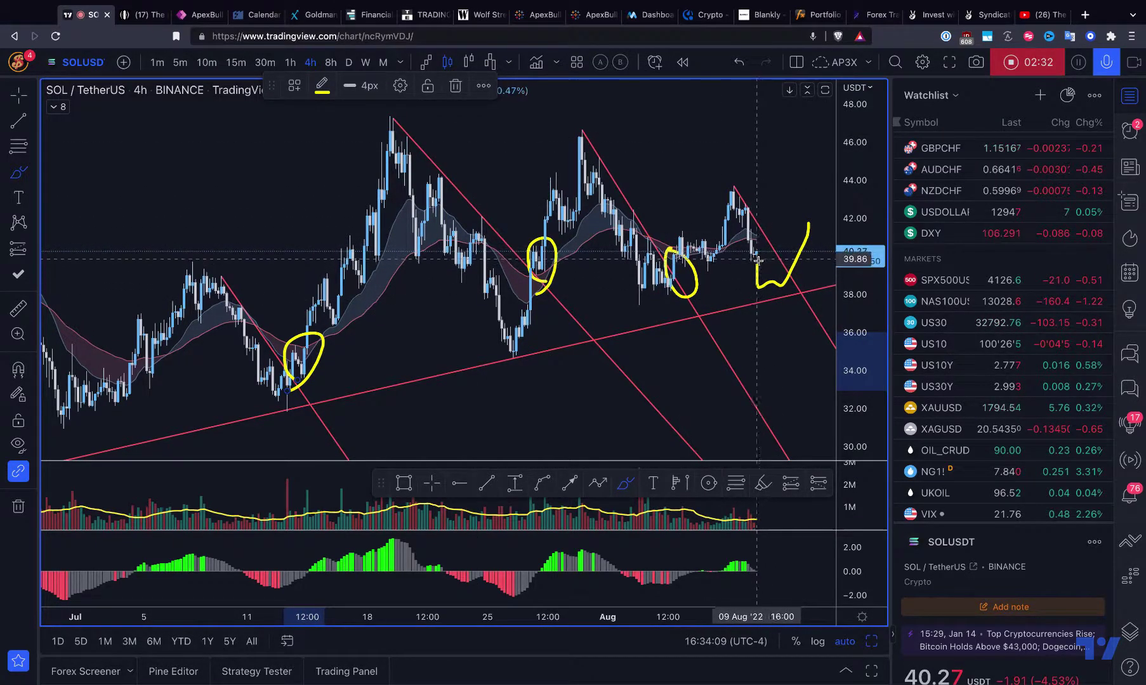
pyautogui.moveTo(768, 265); pyautogui.dragTo(805, 382)
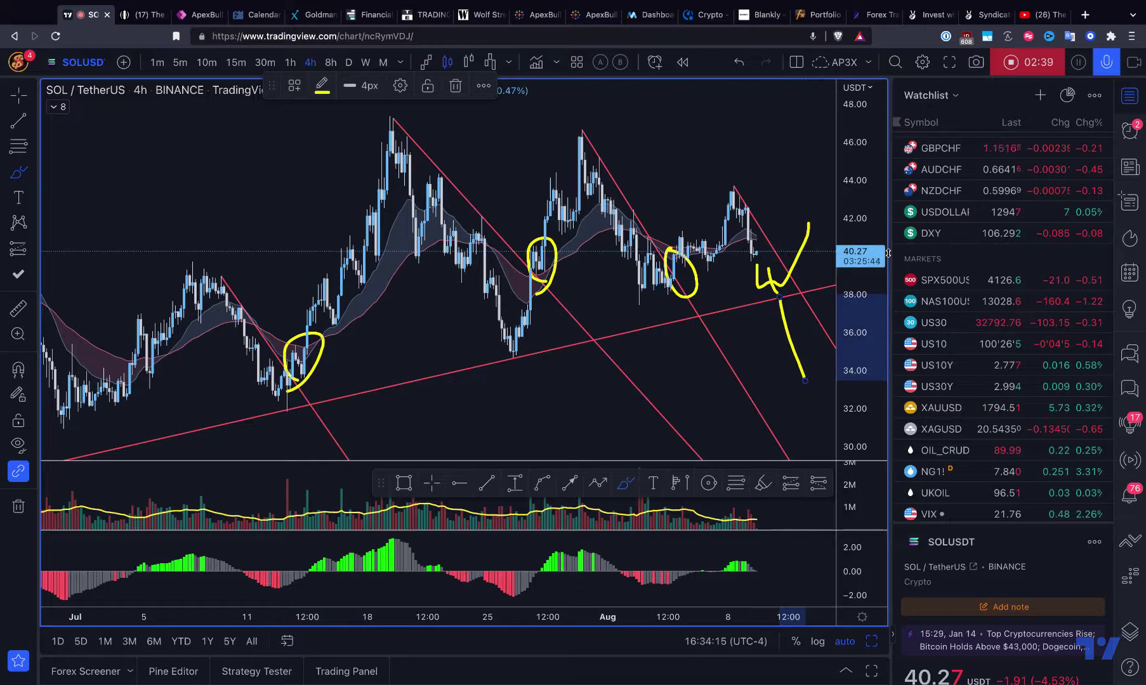
pyautogui.press('super+z')
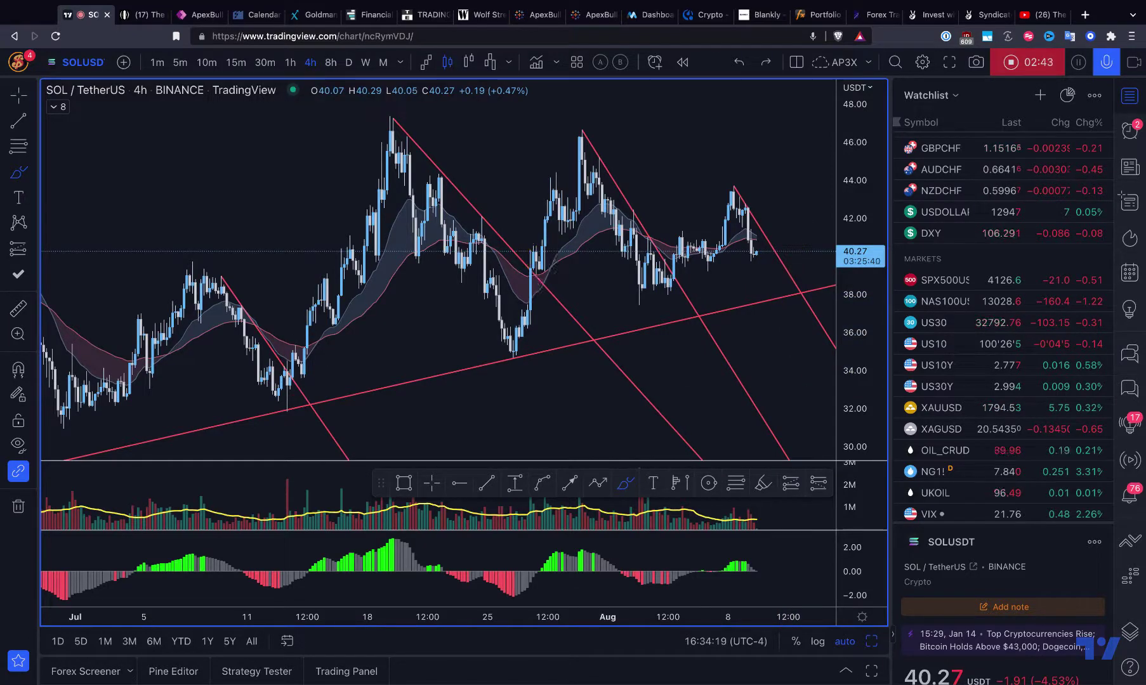
# Switch the chart to 1h candles
pyautogui.click(291, 62)
pyautogui.scroll(-10, 450, 211)
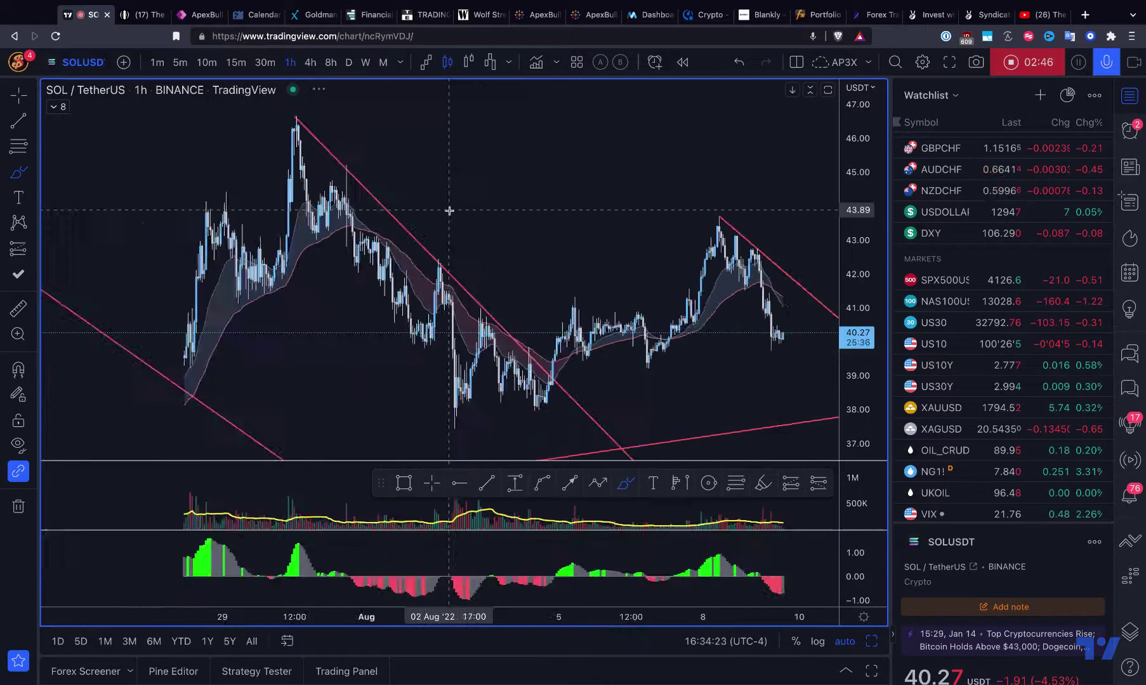
pyautogui.scroll(10, 451, 237)
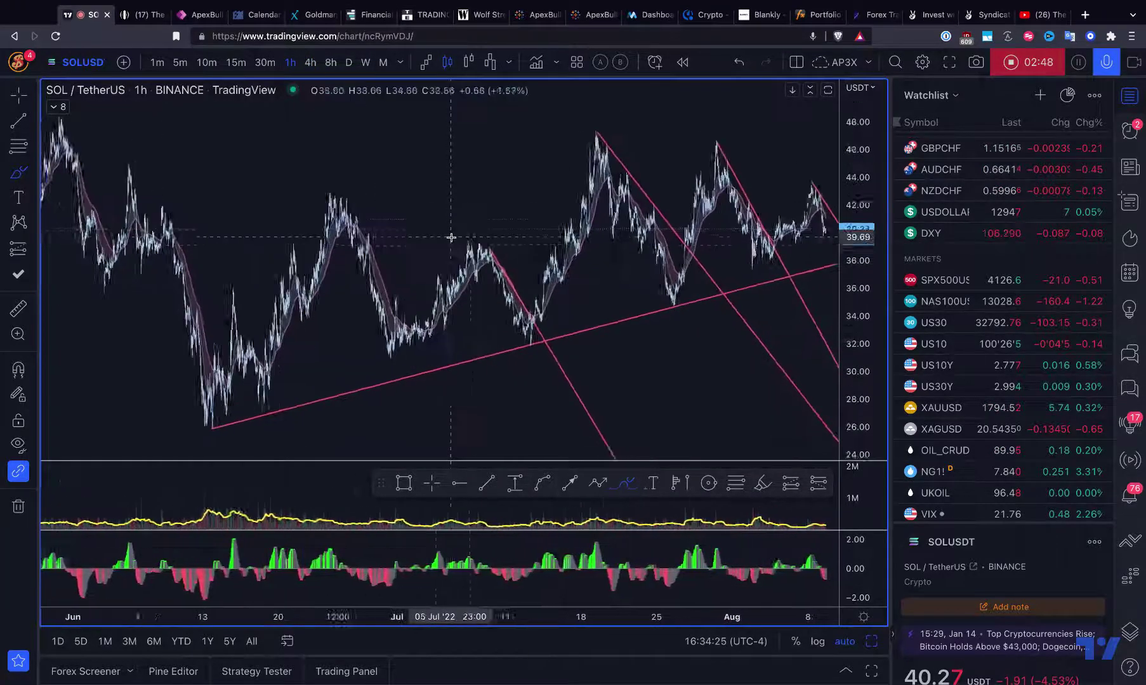
pyautogui.scroll(5, 451, 237)
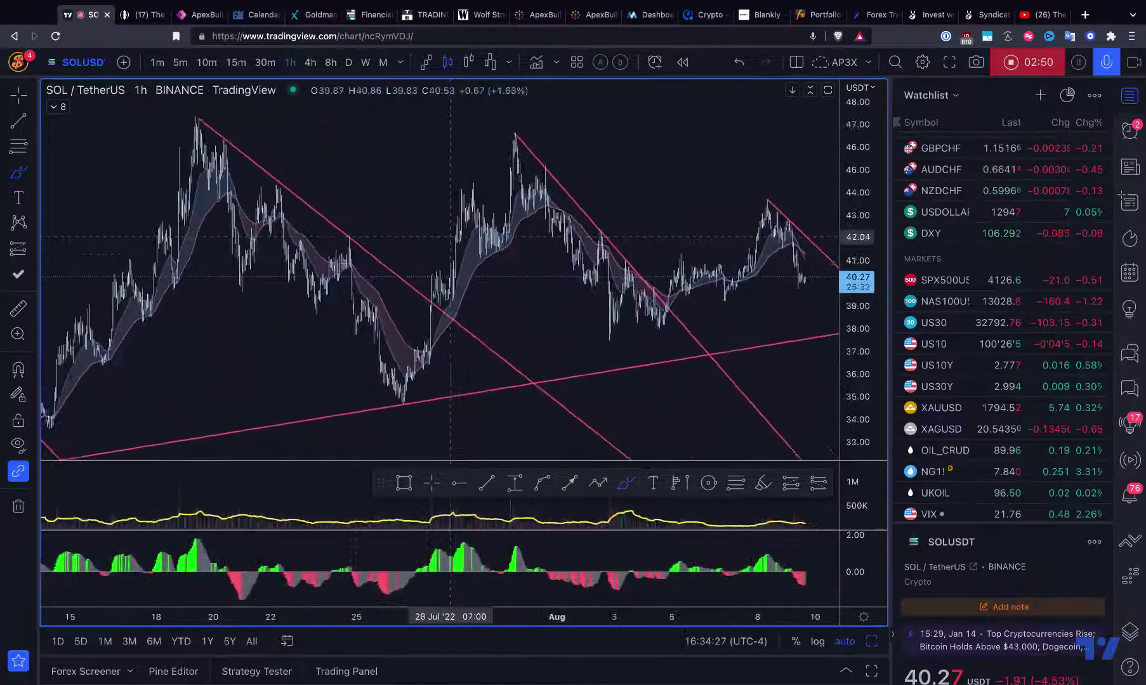
# Draw a rising support line from the 26 Jul low to the 2 Aug low and zoom into early August
pyautogui.click(18, 120)
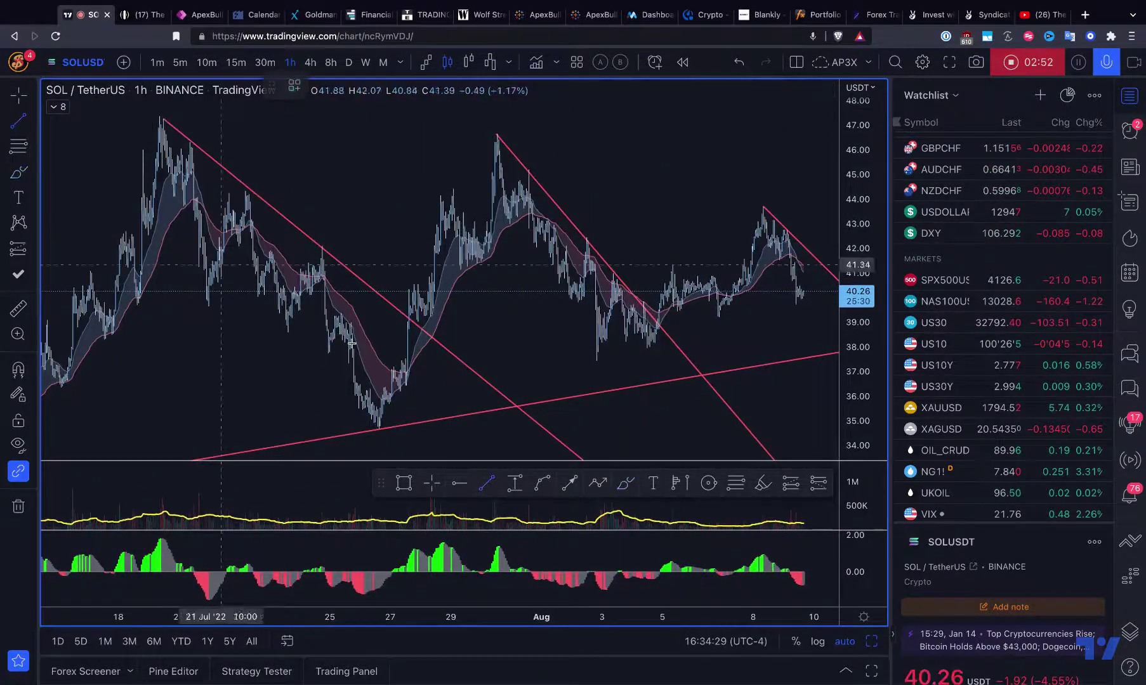
pyautogui.click(379, 430)
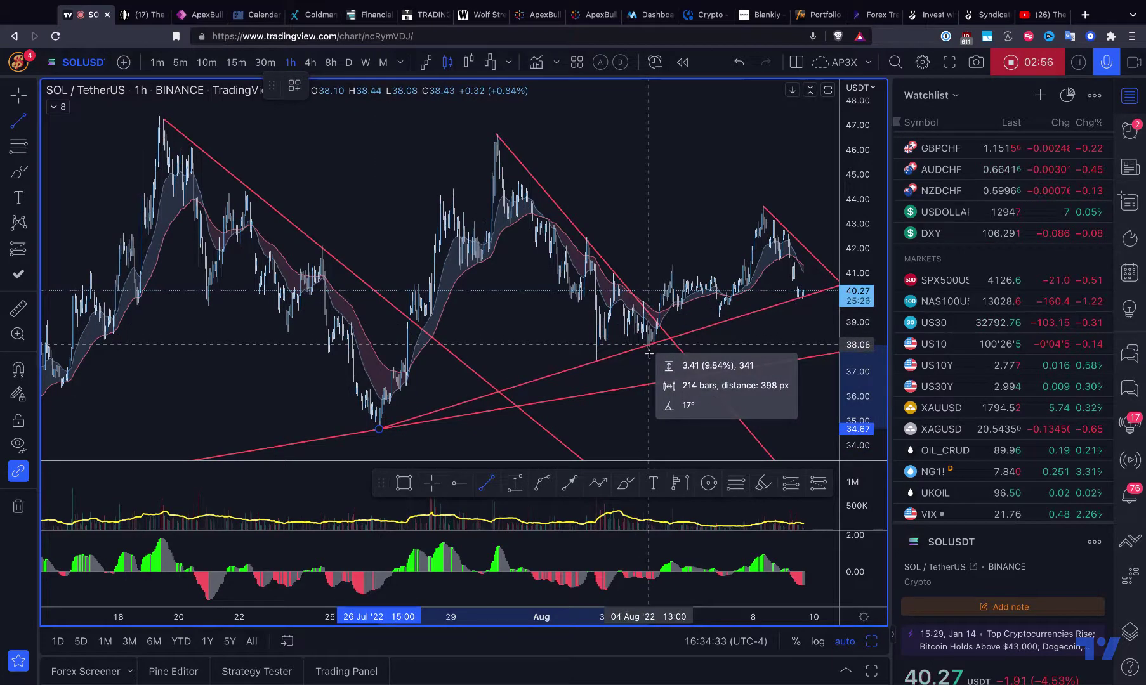
pyautogui.click(597, 367)
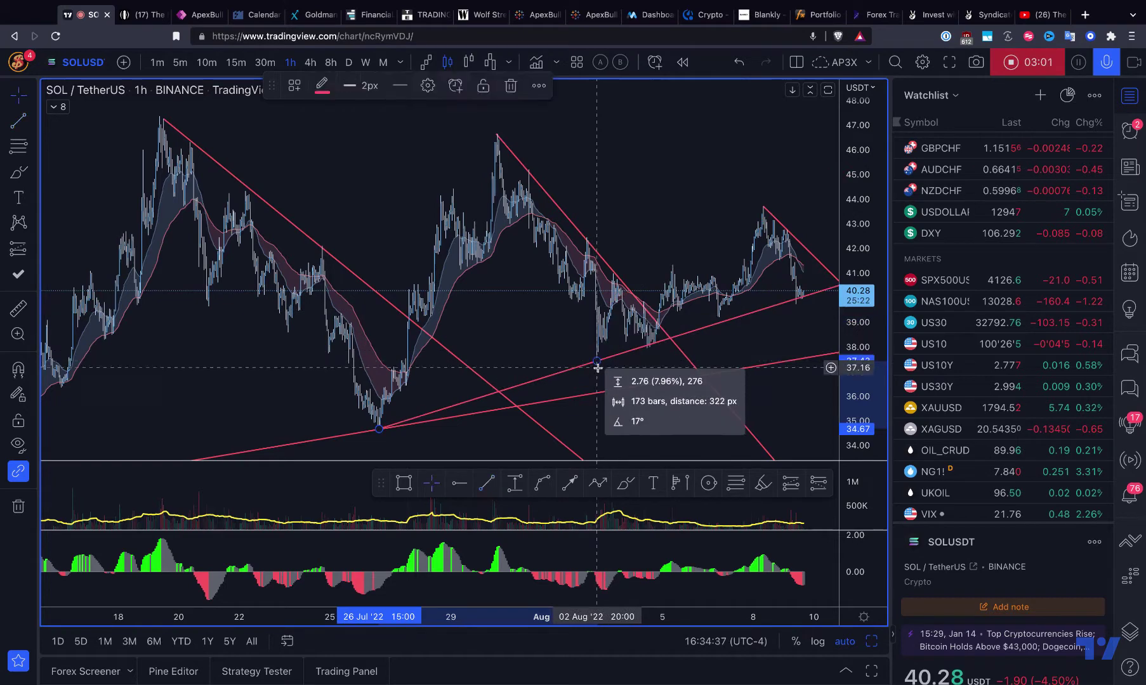
pyautogui.scroll(5, 749, 344)
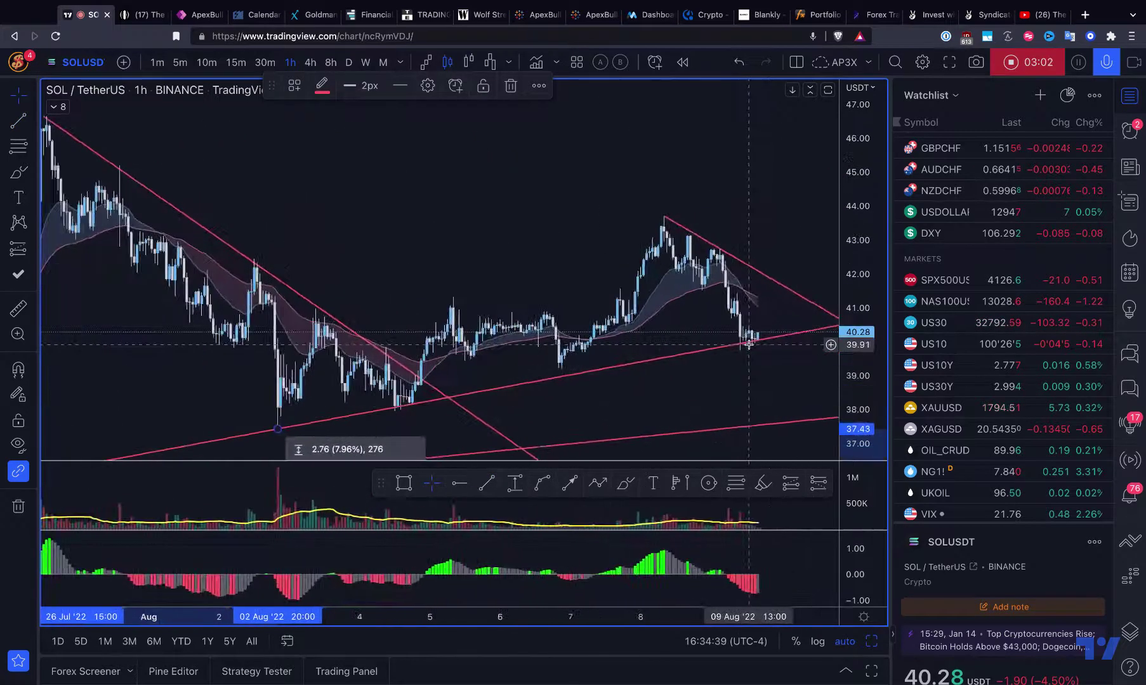
pyautogui.scroll(-5, 764, 339)
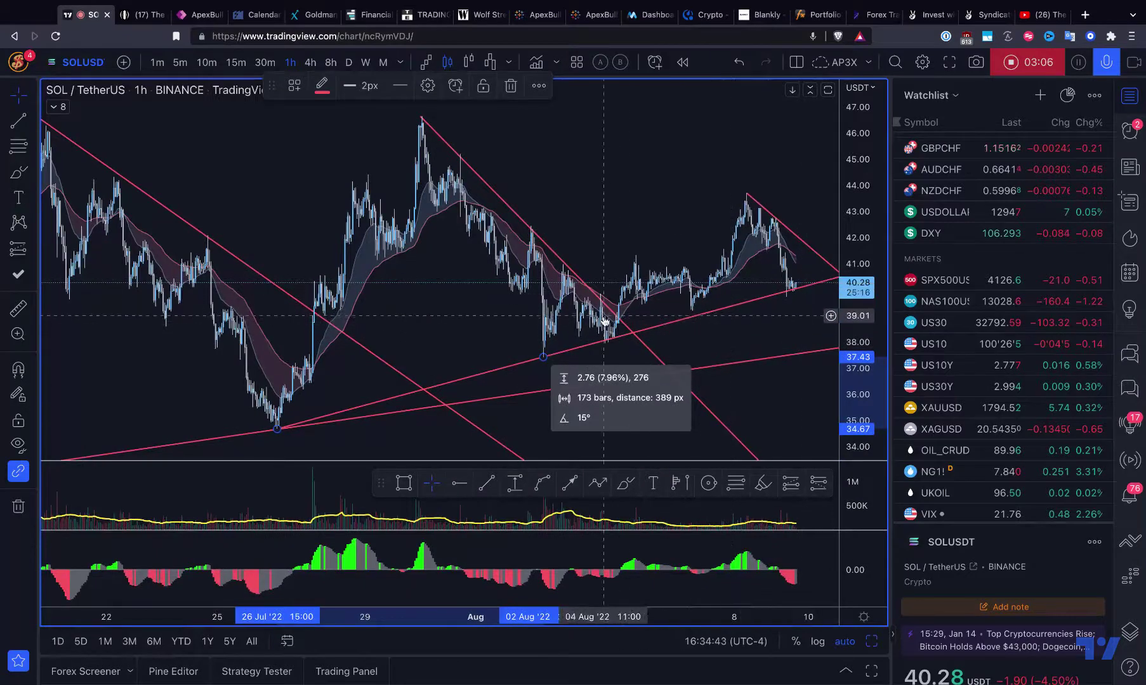
pyautogui.moveTo(544, 358); pyautogui.dragTo(604, 344)
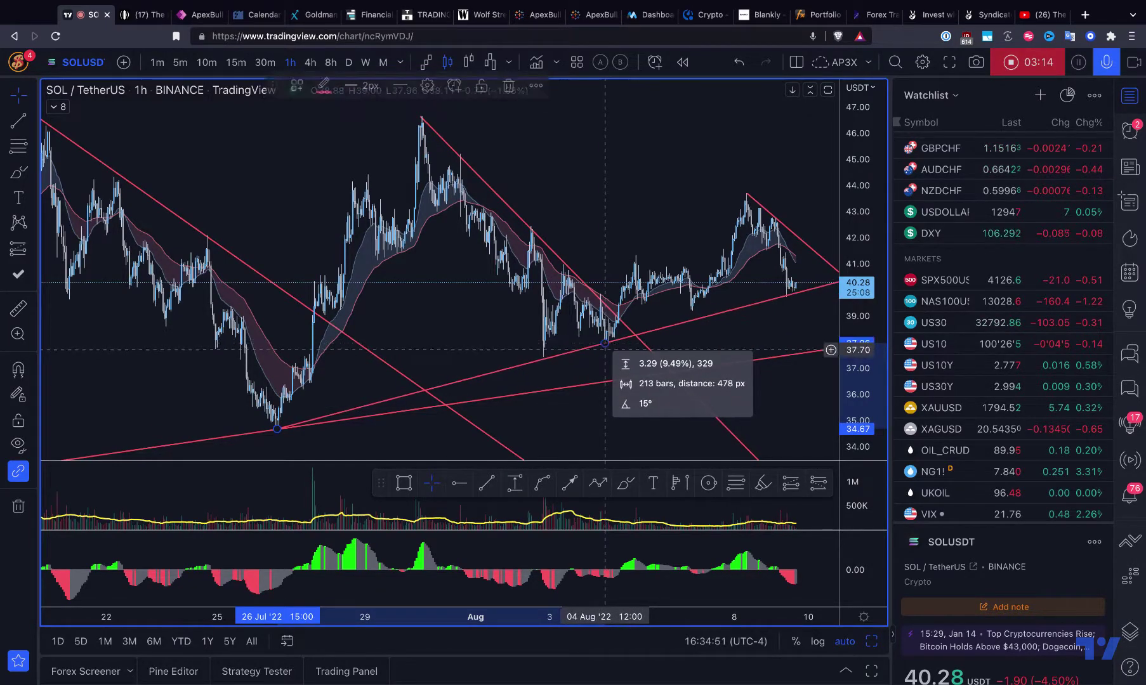
pyautogui.scroll(2, 630, 268)
pyautogui.scroll(3, 630, 269)
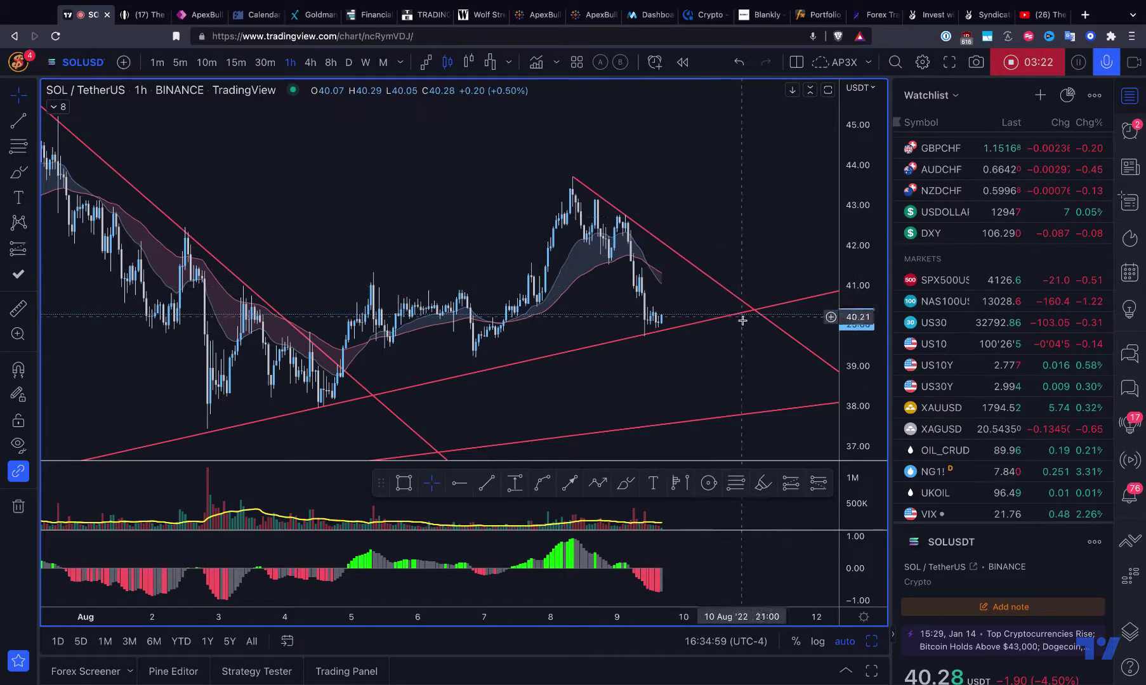
# Draw a descending trend line joining the 19 Jul and 30 Jul peaks
pyautogui.keyDown('shift'); pyautogui.click(693, 307); pyautogui.keyUp('shift')
pyautogui.scroll(-6, 725, 205)
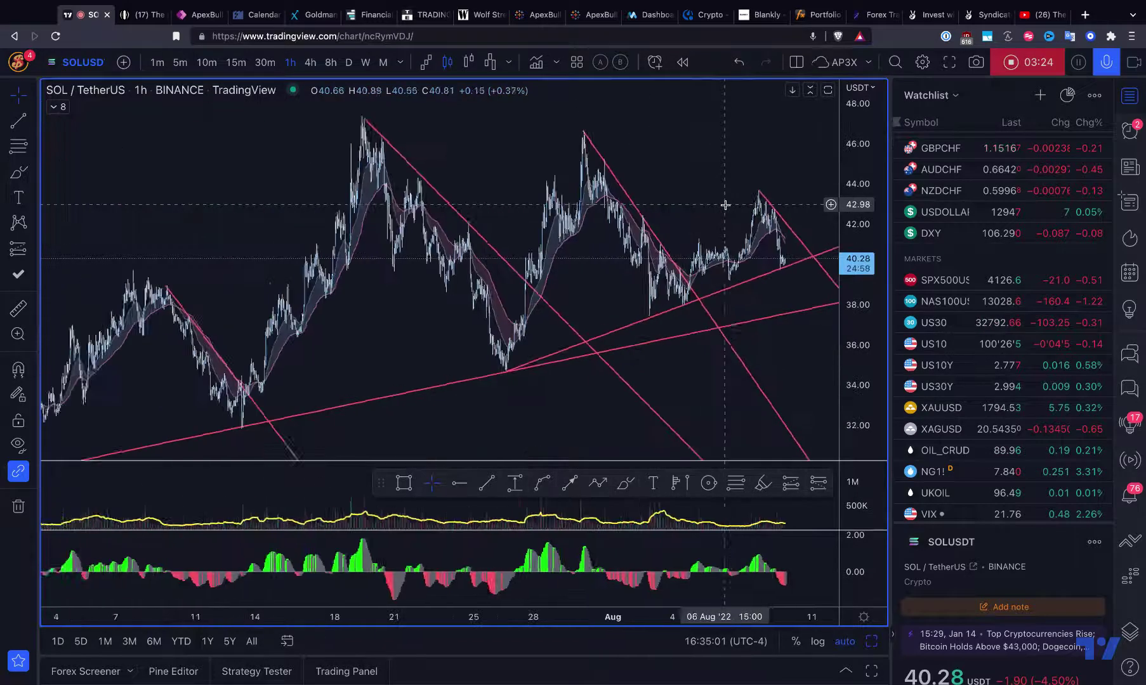
pyautogui.scroll(-2, 725, 204)
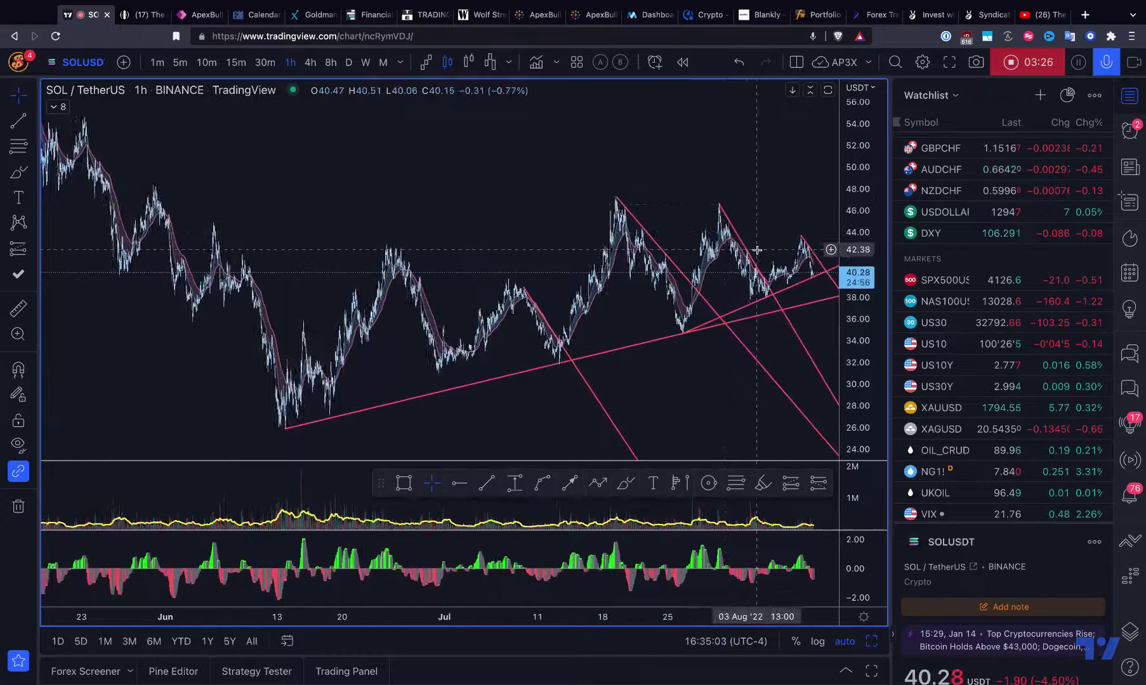
pyautogui.scroll(2, 725, 205)
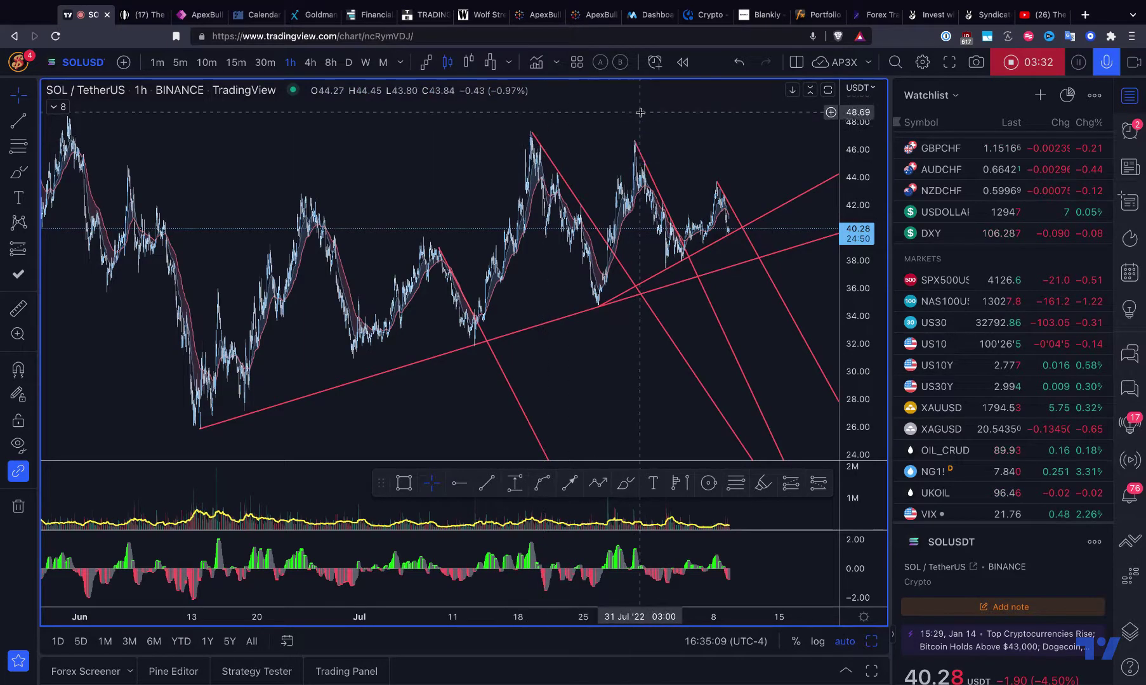
pyautogui.click(20, 122)
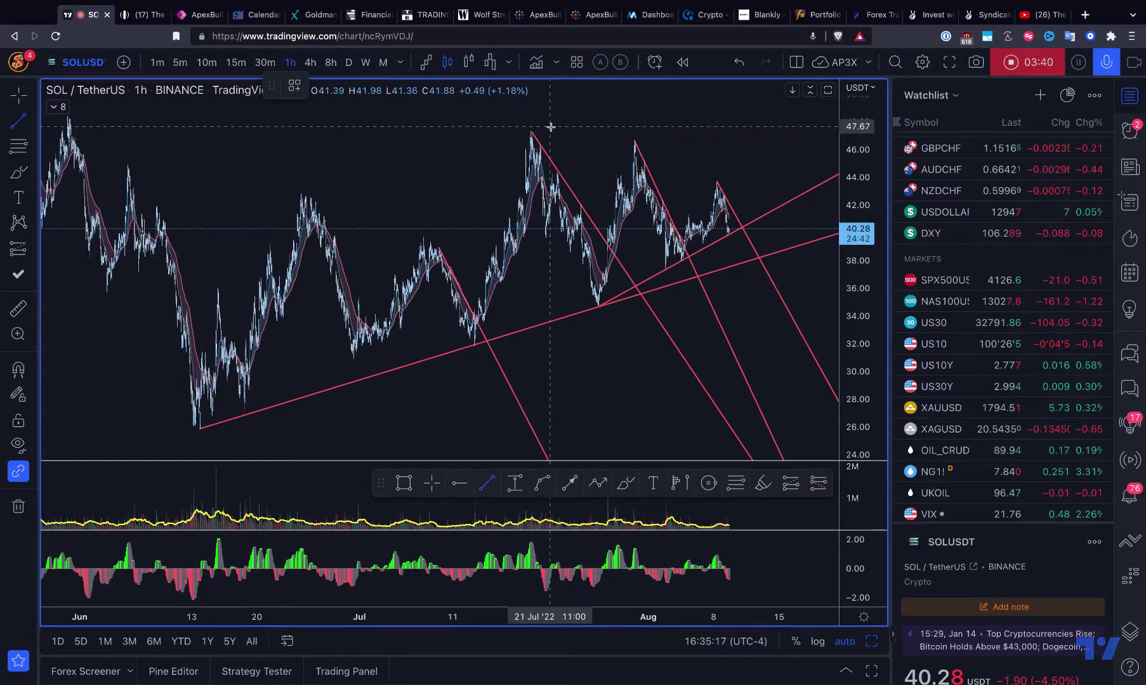
pyautogui.scroll(5, 550, 127)
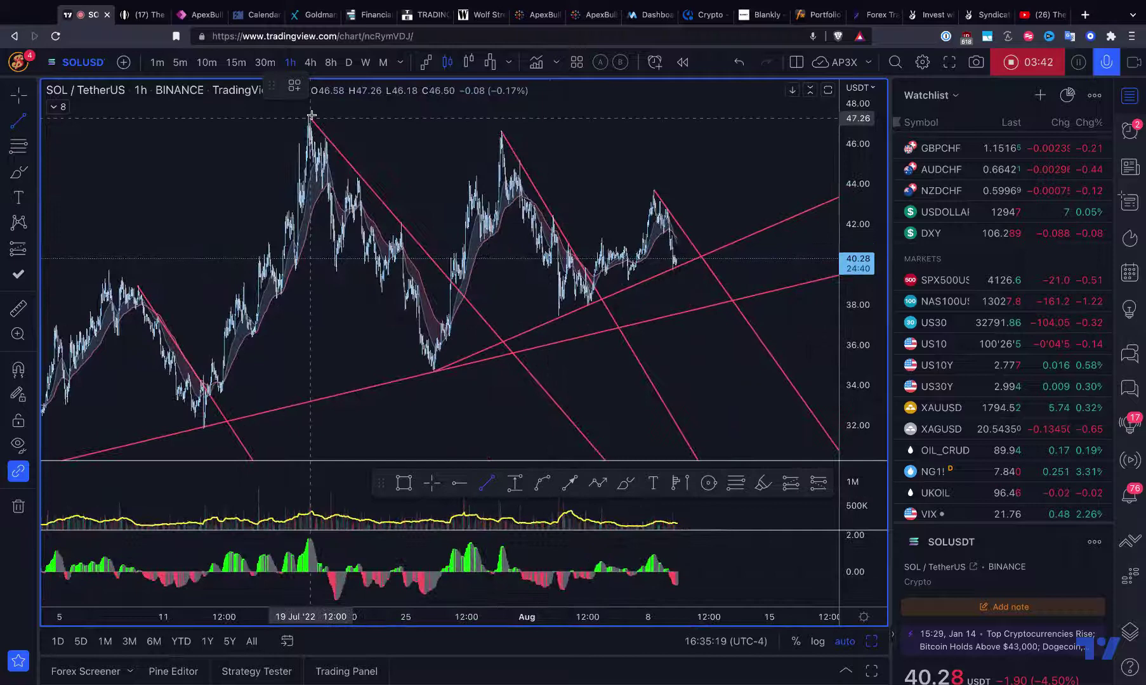
pyautogui.click(308, 115)
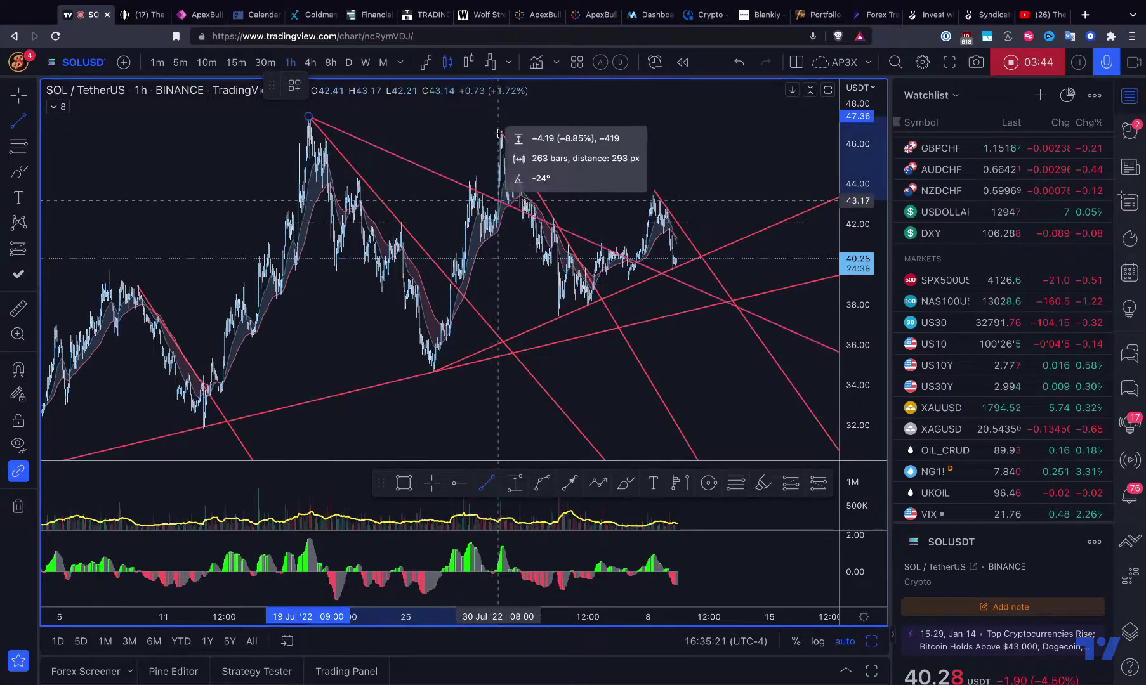
pyautogui.click(501, 131)
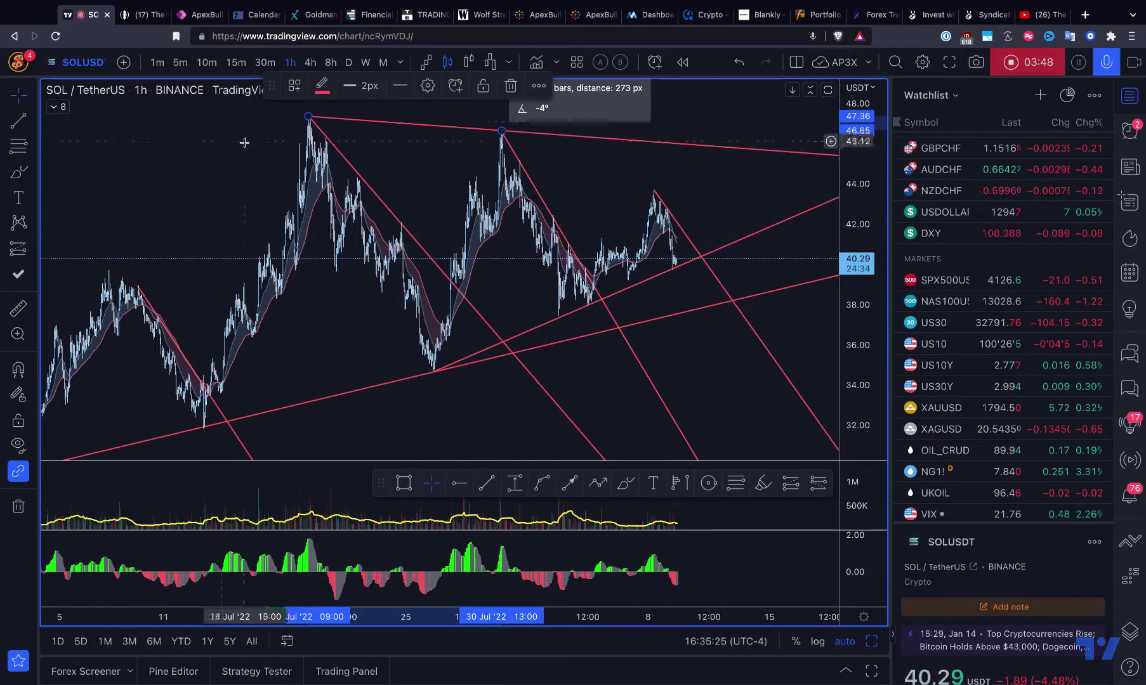
# Switch the SOL/USDT chart to daily candles
pyautogui.click(348, 62)
pyautogui.scroll(5, 430, 232)
pyautogui.scroll(3, 431, 232)
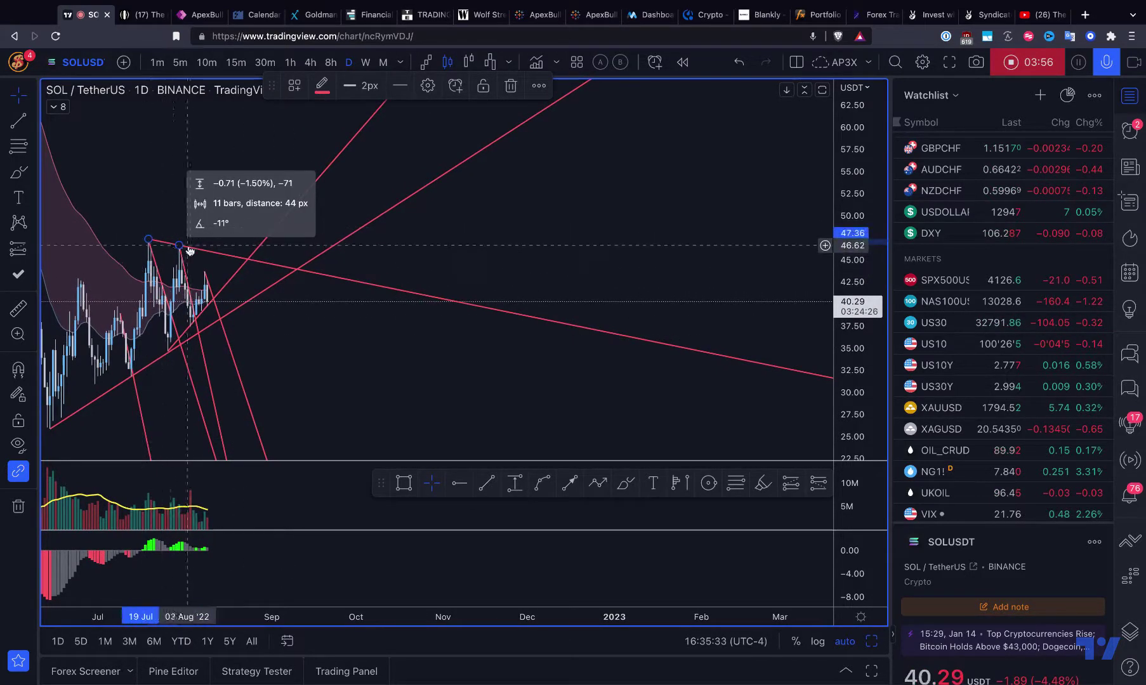
# Cancel the stray line and move the trend line to run from the 24 Jun high into early July
pyautogui.click(208, 272)
pyautogui.press('Escape')
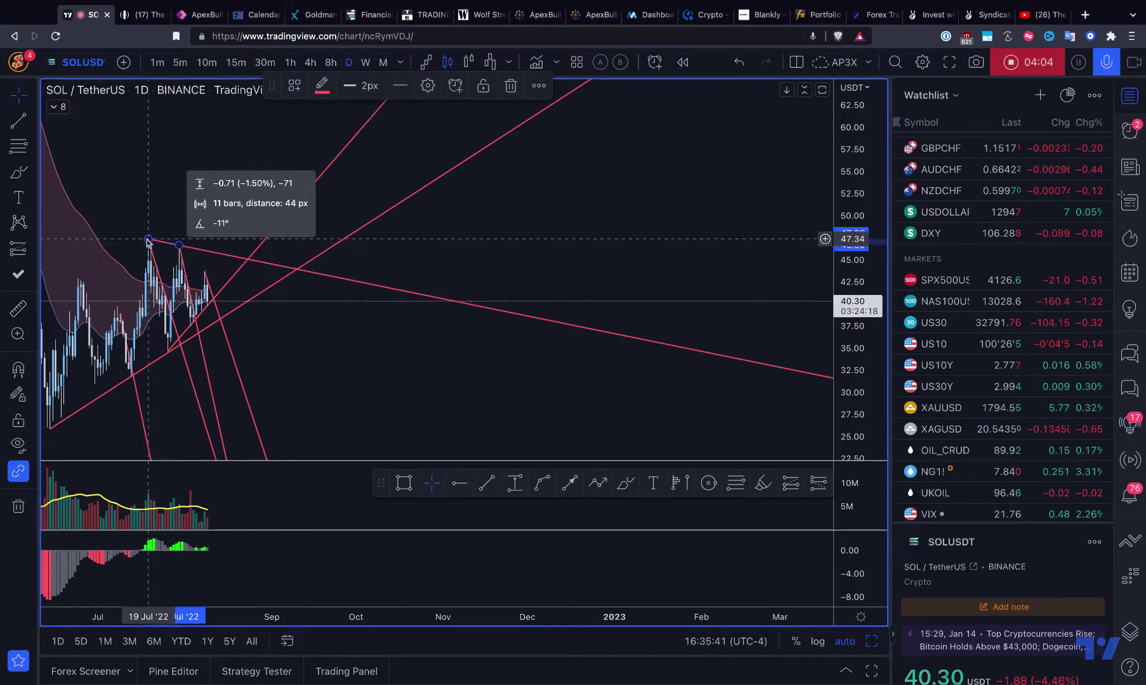
pyautogui.moveTo(147, 240); pyautogui.dragTo(78, 278)
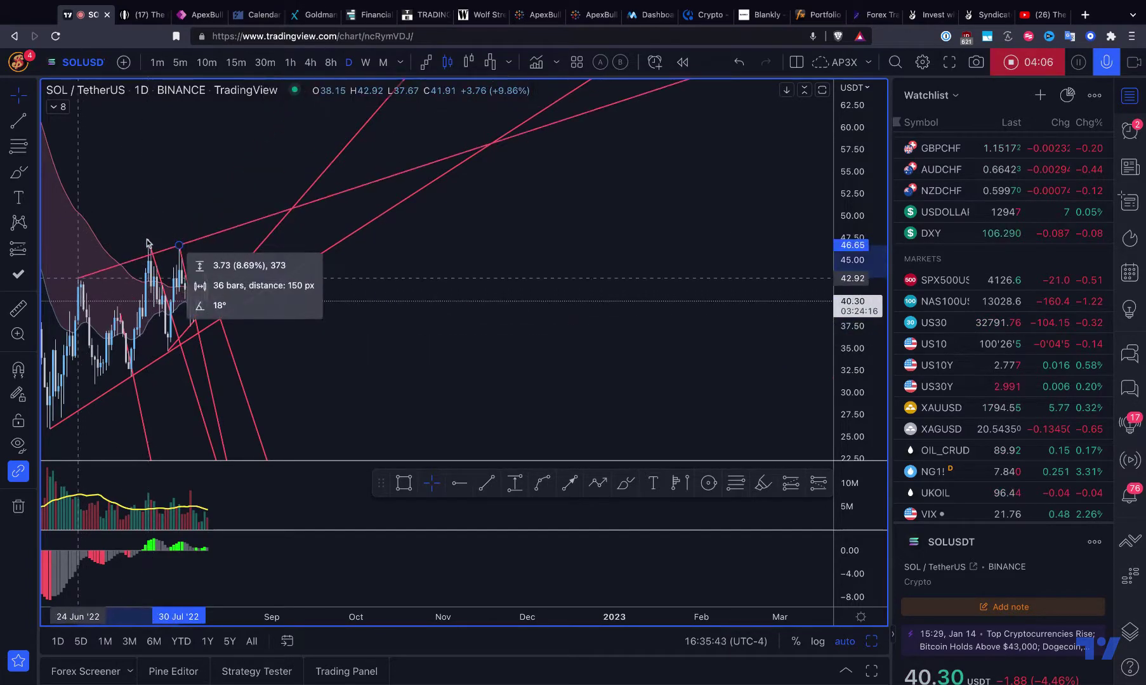
pyautogui.moveTo(179, 246); pyautogui.dragTo(120, 313)
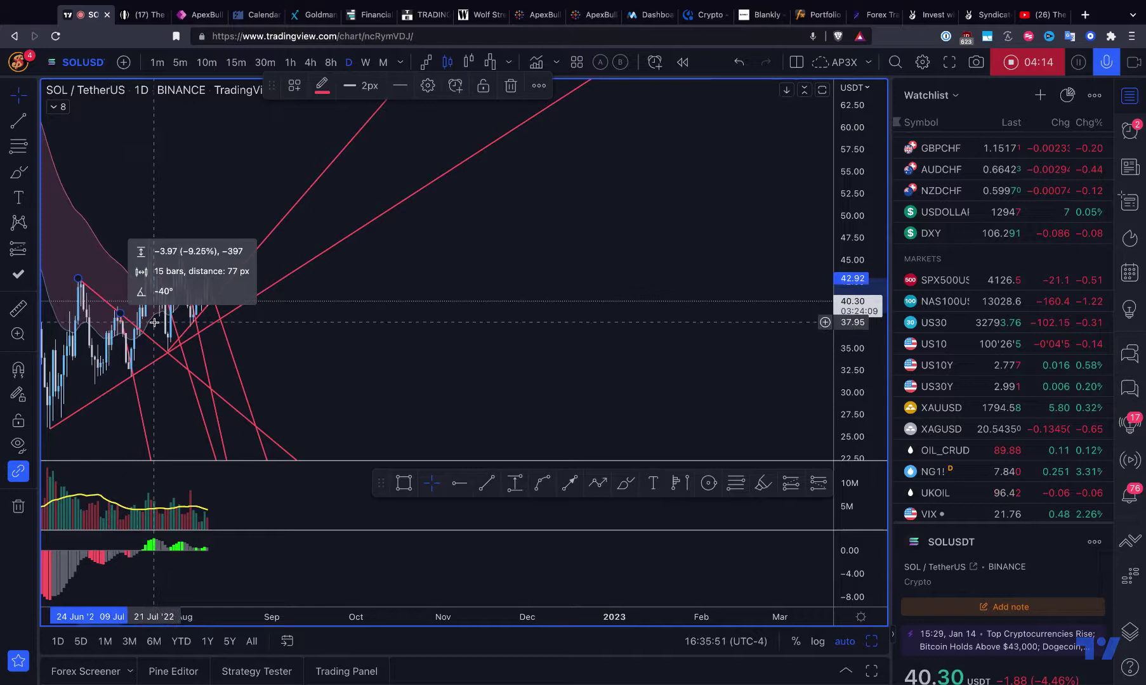
pyautogui.click(315, 335)
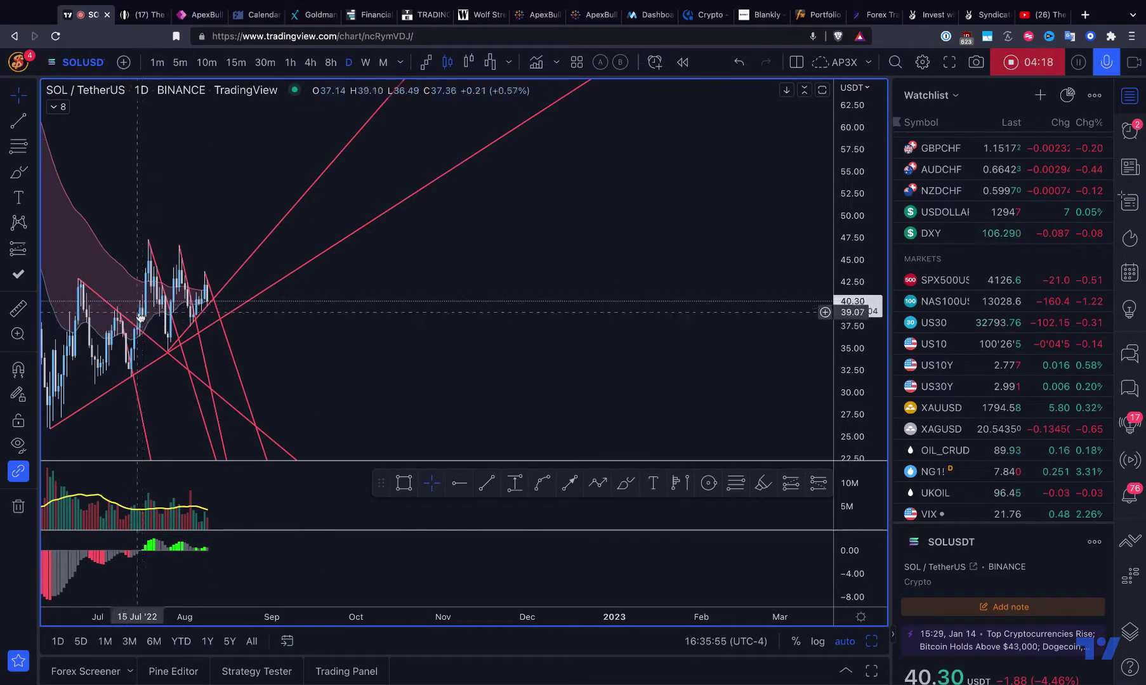
pyautogui.press('super+r')
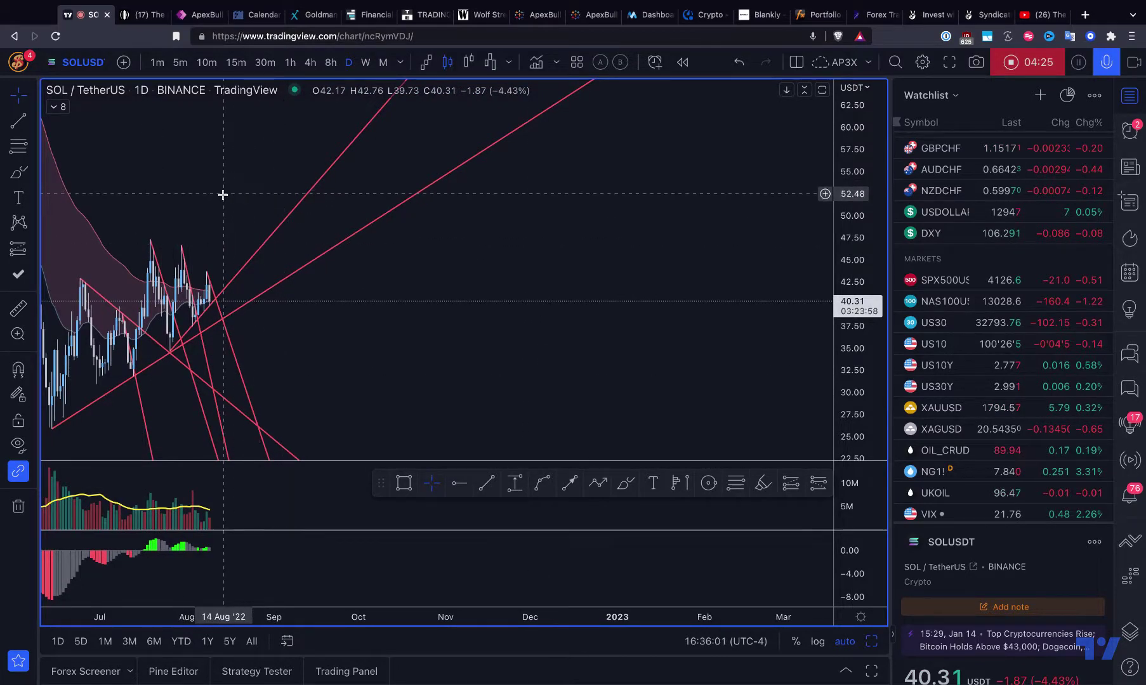
pyautogui.hscroll(-10, 222, 194)
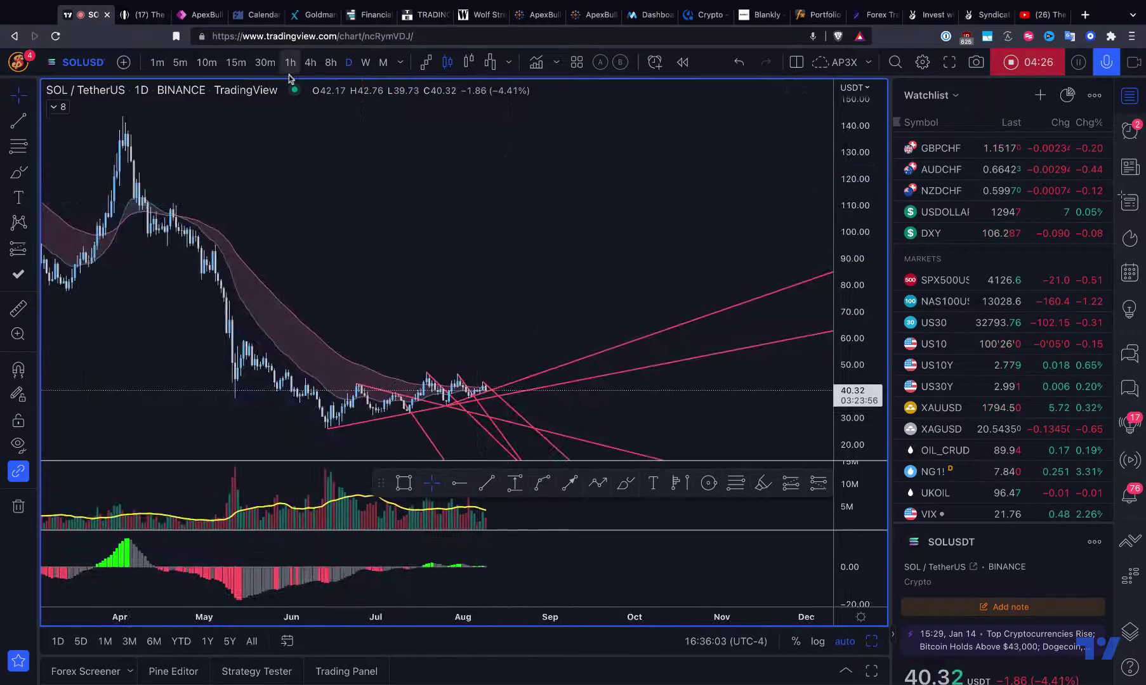
# Switch to 4h candles, scroll back to late June, and select the descending line from the late-June high
pyautogui.click(306, 67)
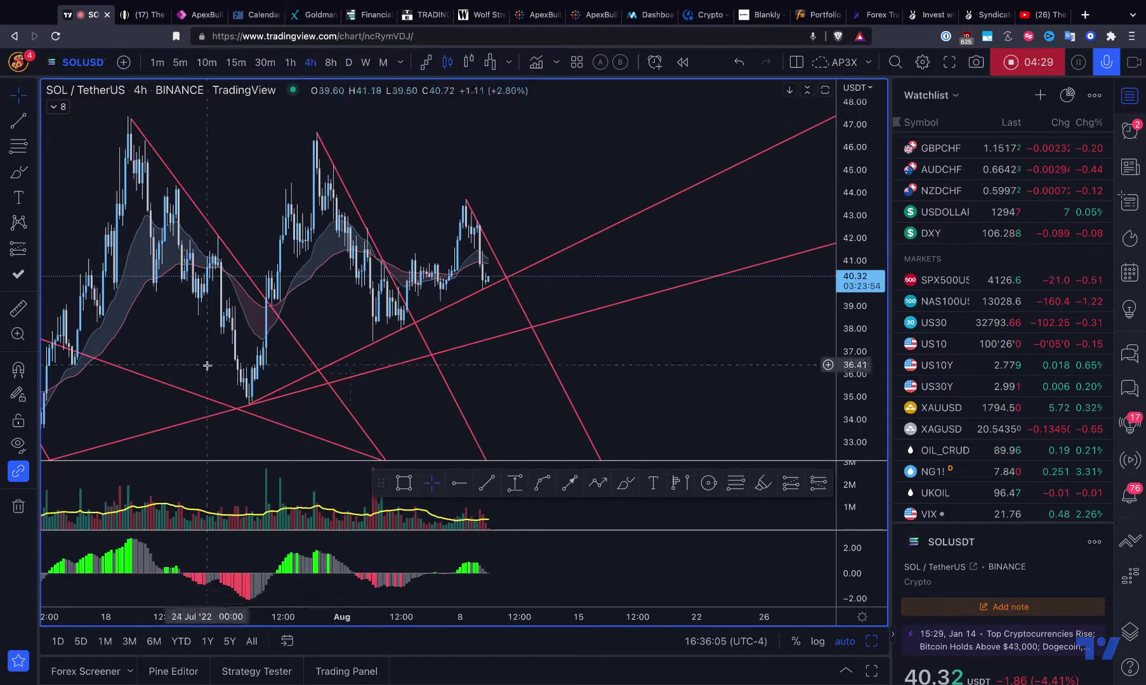
pyautogui.moveTo(188, 355); pyautogui.dragTo(628, 365)
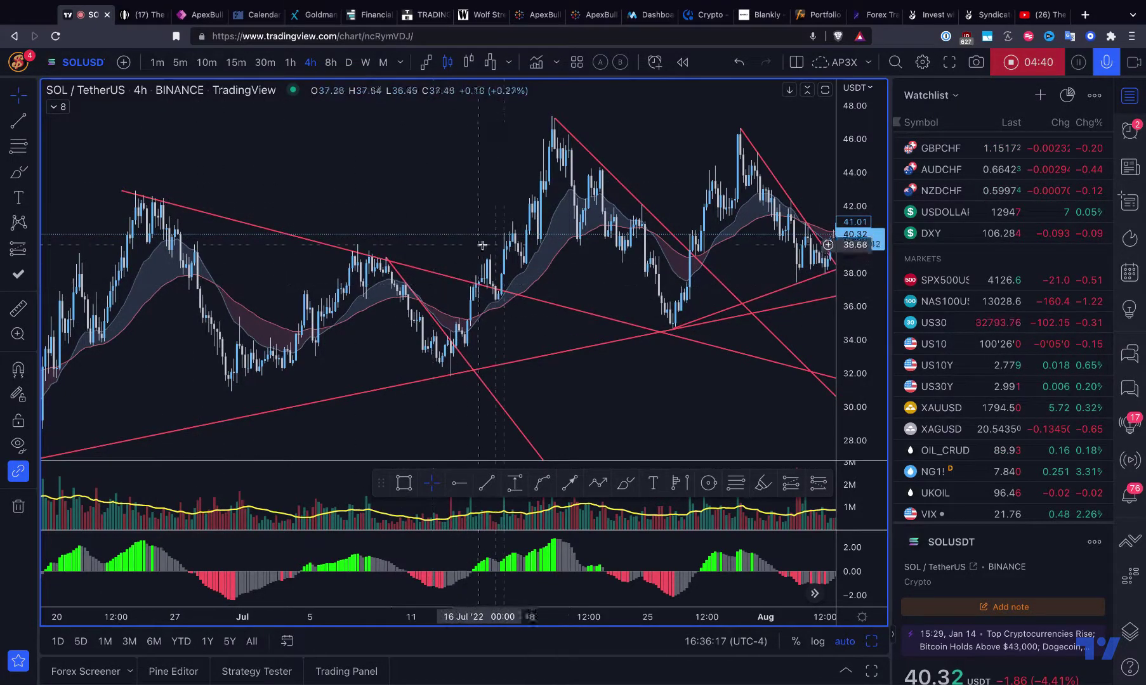
pyautogui.click(565, 129)
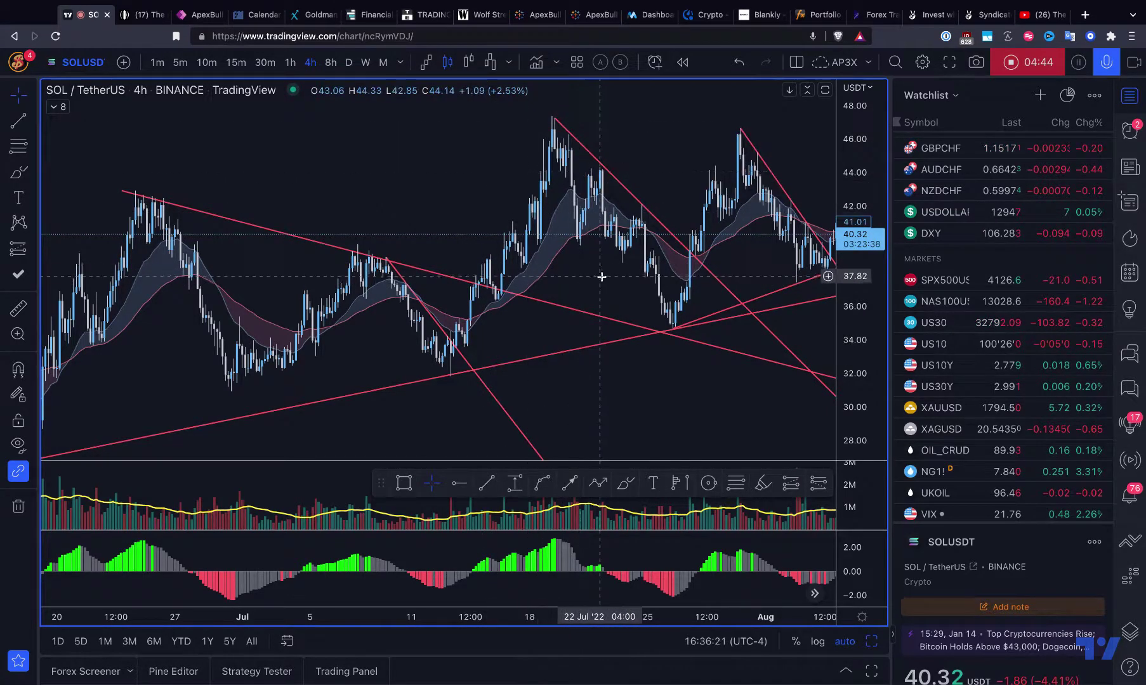
pyautogui.hscroll(10, 599, 276)
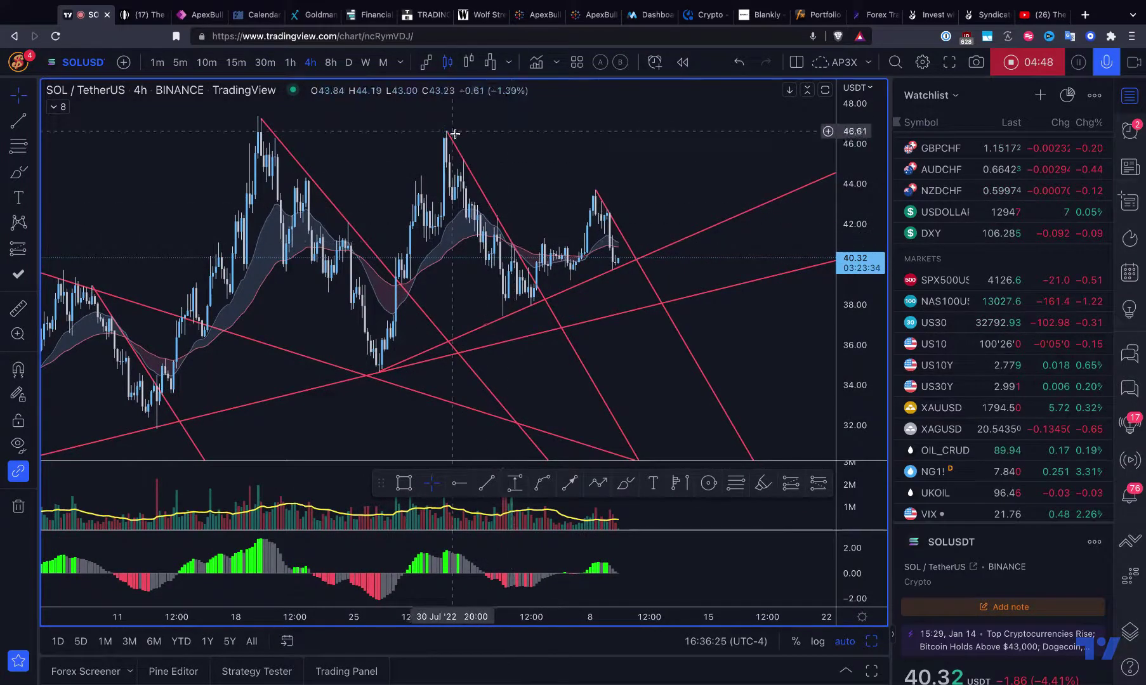
# Drag the trend line's lower end onto the 8 Aug high so it descends from the 30 Jul high
pyautogui.moveTo(465, 164)
pyautogui.mouseDown()
pyautogui.moveTo(599, 196)
pyautogui.moveTo(595, 181)
pyautogui.mouseUp()
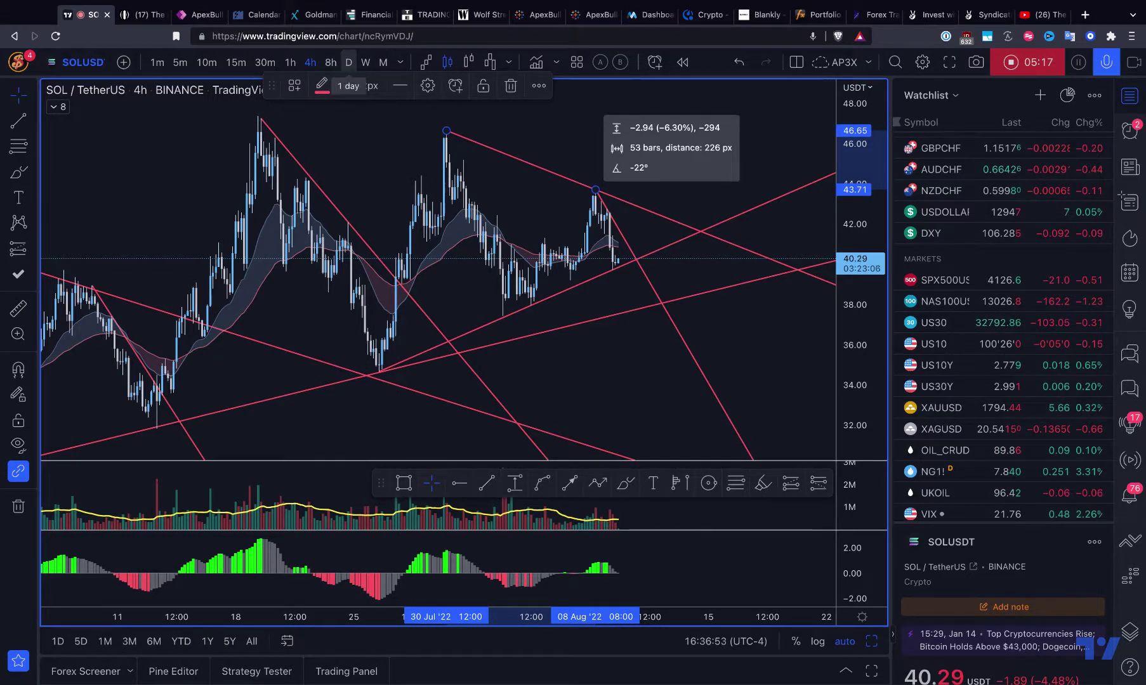
pyautogui.scroll(-2, 401, 231)
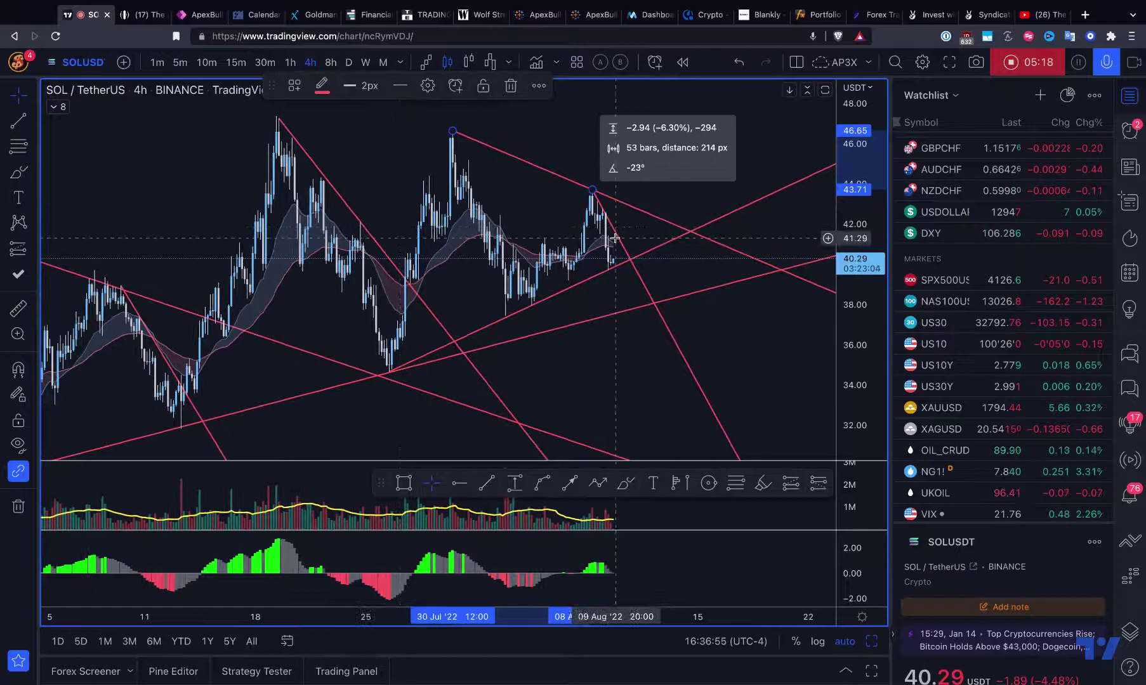